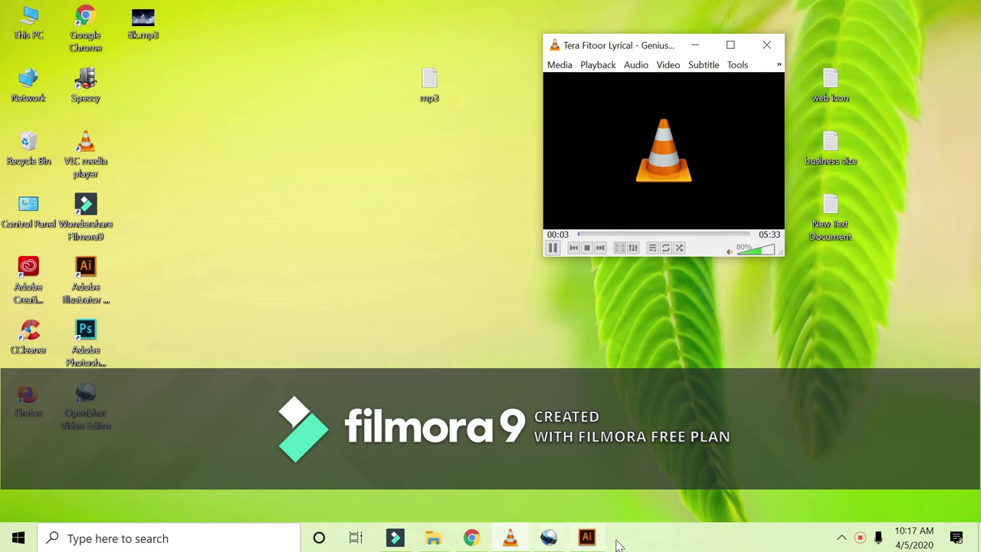
Step: Create a new blank A4 document from the Home screen and zoom the view to 50%
{"action": "left_click", "coordinate": [587, 538]}
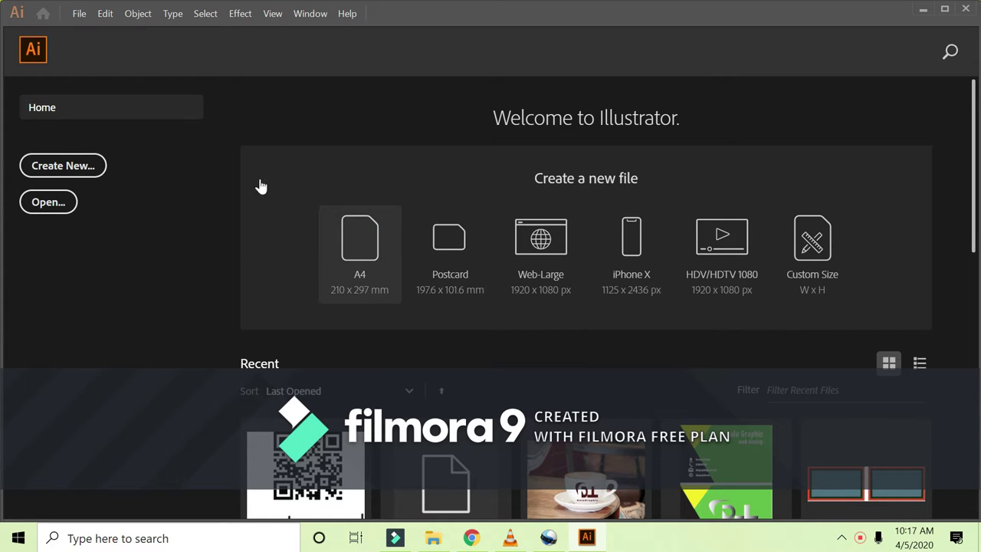
{"action": "left_click", "coordinate": [365, 256]}
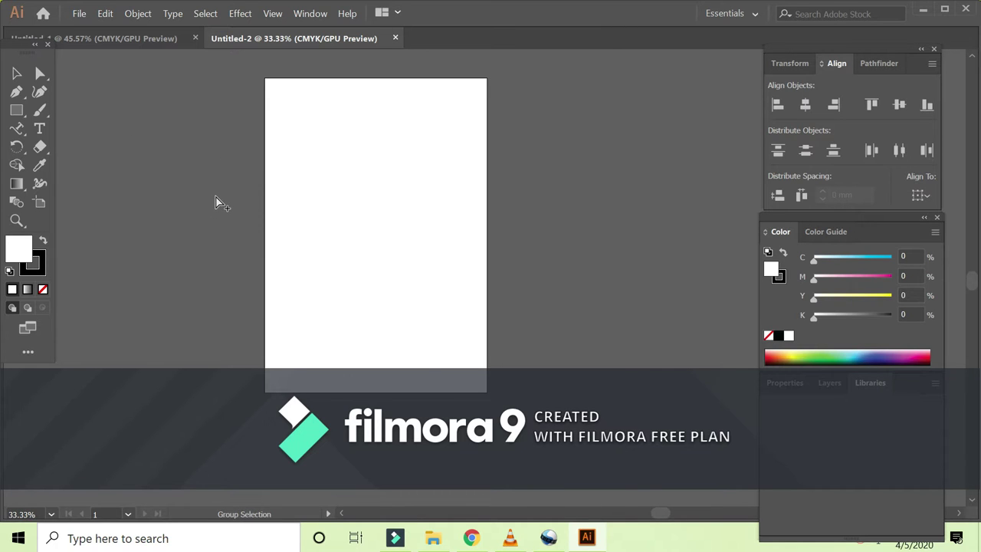
{"action": "scroll", "coordinate": [216, 197], "scroll_direction": "up", "scroll_amount": 1}
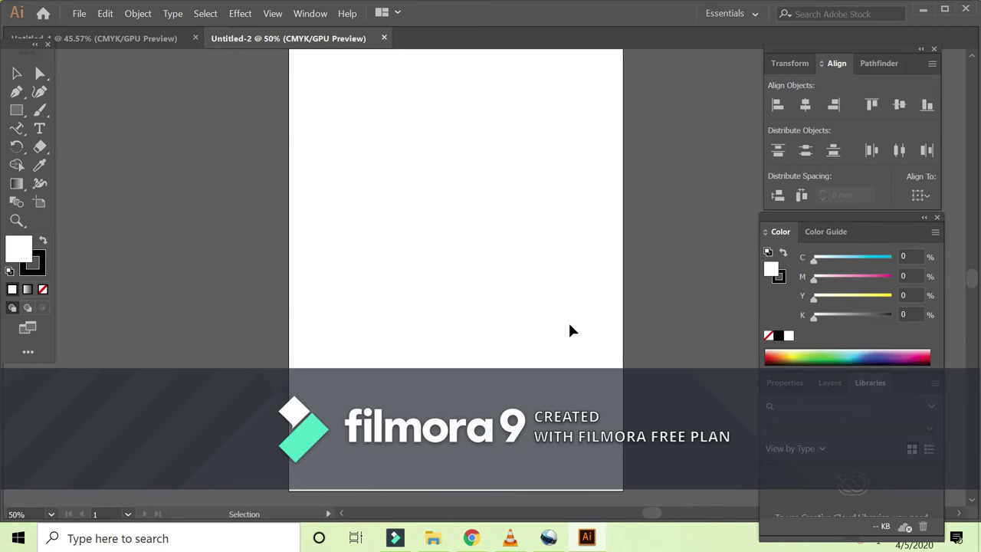
Step: Paste the business-card reference photo and position it just left of the artboard
{"action": "key", "text": "a"}
{"action": "key", "text": "ctrl+v"}
{"action": "key", "text": "v"}
{"action": "mouse_move", "coordinate": [545, 301]}
{"action": "left_mouse_down"}
{"action": "mouse_move", "coordinate": [260, 193]}
{"action": "mouse_move", "coordinate": [212, 190]}
{"action": "left_mouse_up"}
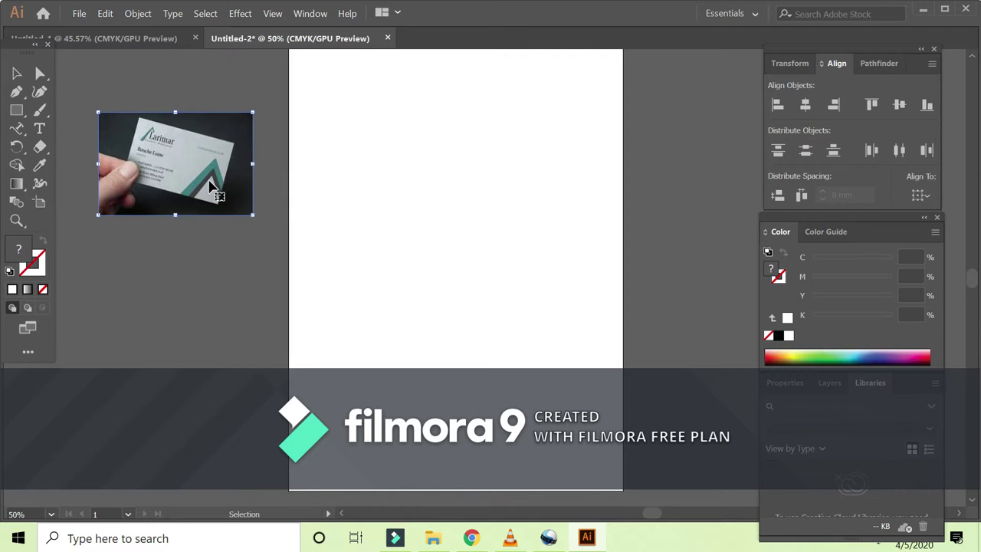
{"action": "left_click_drag", "start_coordinate": [255, 104], "coordinate": [258, 108]}
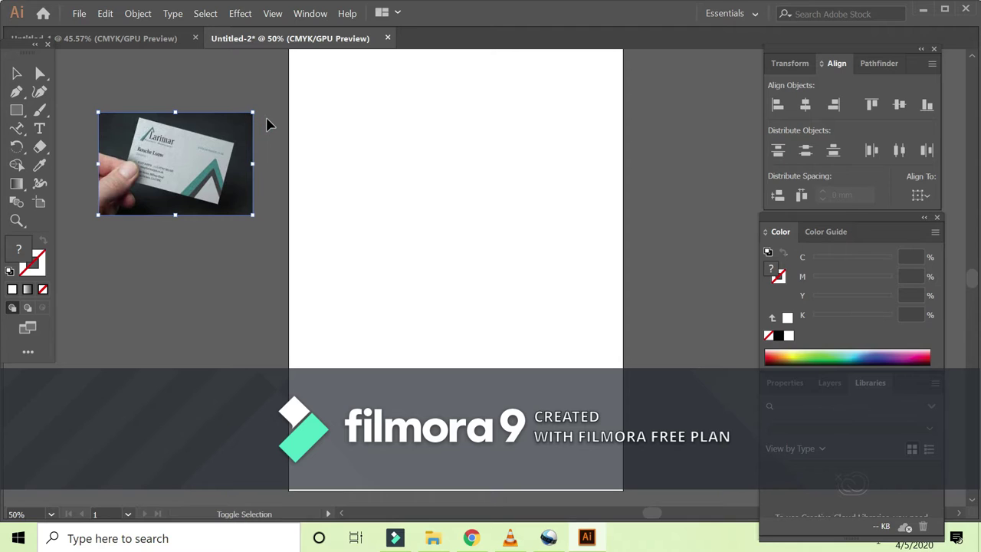
{"action": "left_click", "coordinate": [253, 111]}
{"action": "key", "text": "ctrl+shift+a"}
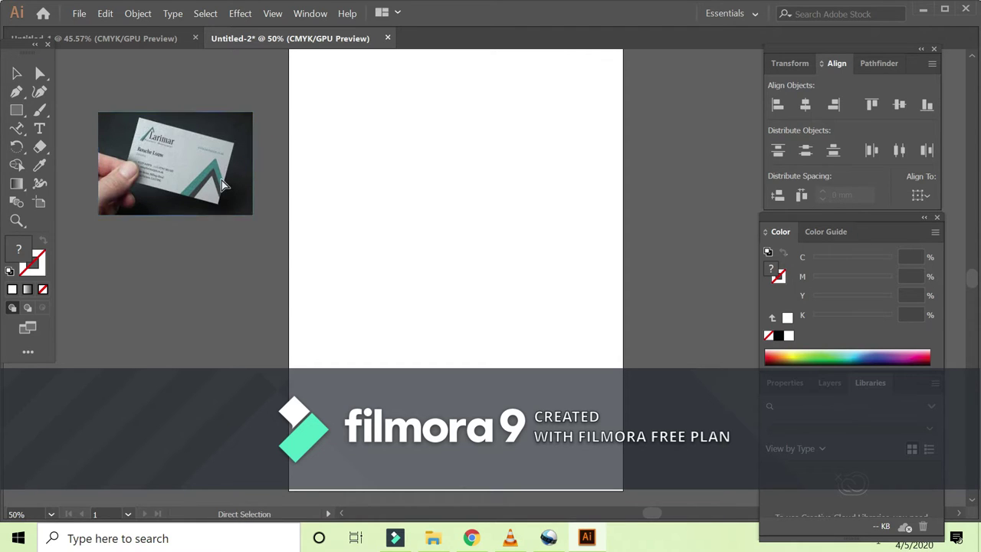
{"action": "left_click", "coordinate": [17, 110]}
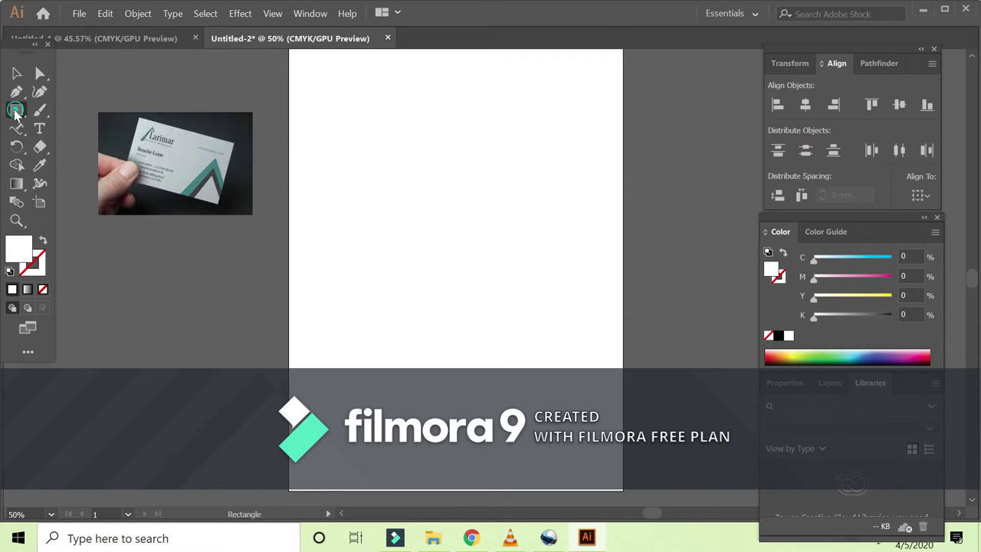
{"action": "left_click", "coordinate": [16, 109]}
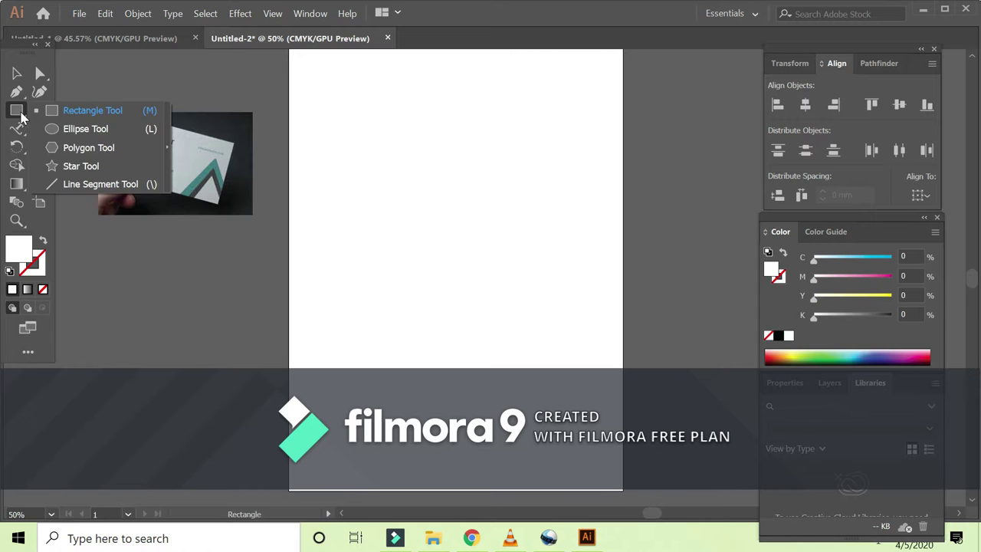
Step: Draw a rectangle 3.5 in wide by 2 in high on the artboard
{"action": "left_click", "coordinate": [58, 110]}
{"action": "left_click", "coordinate": [553, 223]}
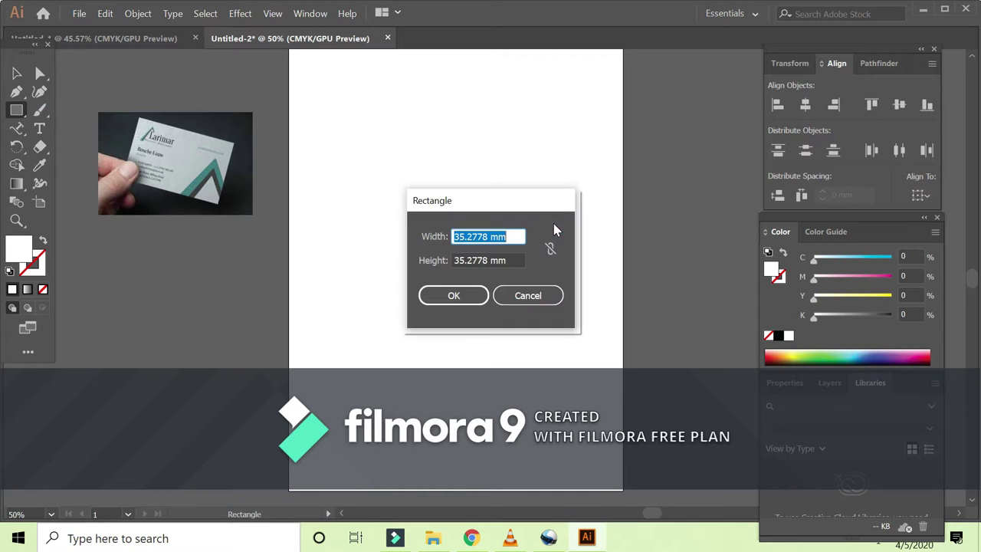
{"action": "key", "text": "BackSpace"}
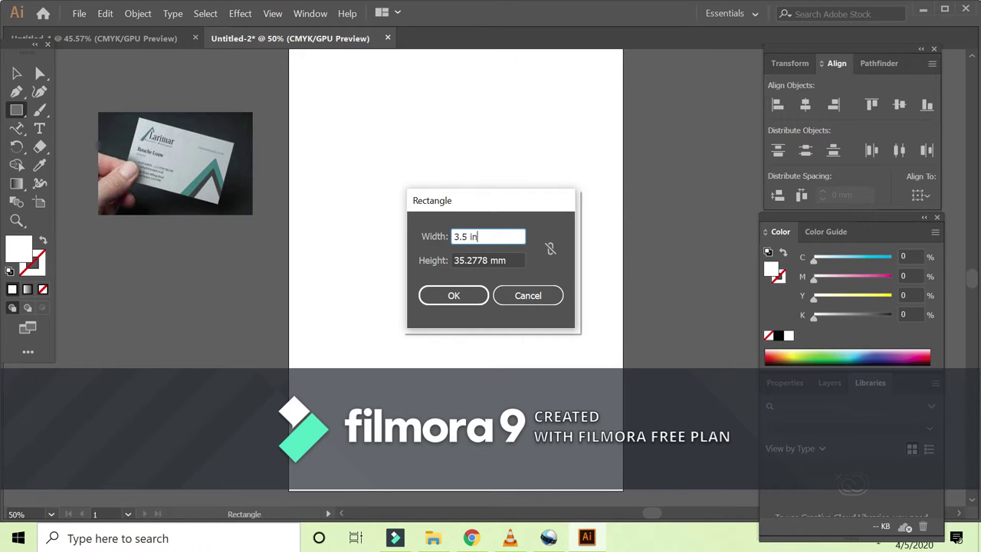
{"action": "left_click", "coordinate": [515, 260]}
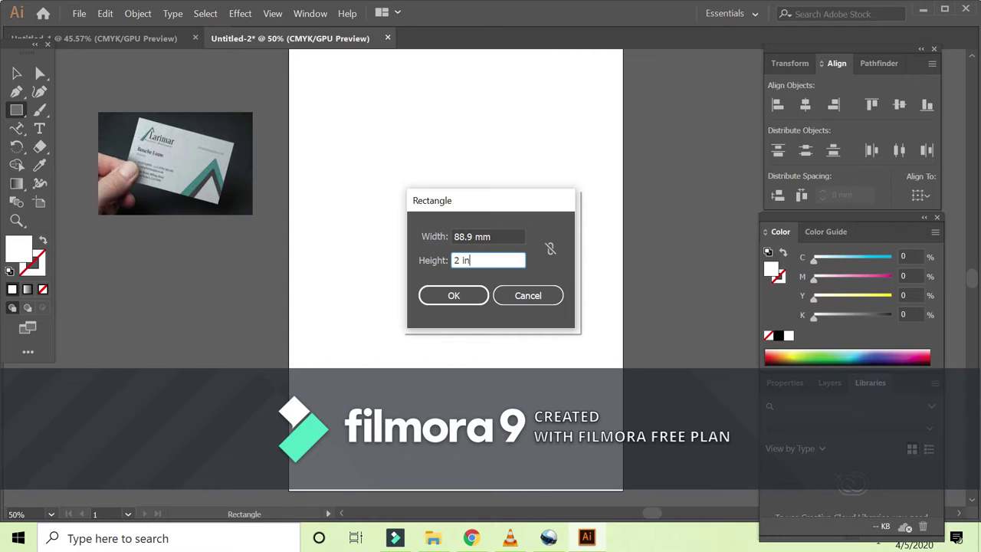
{"action": "key", "text": "Return"}
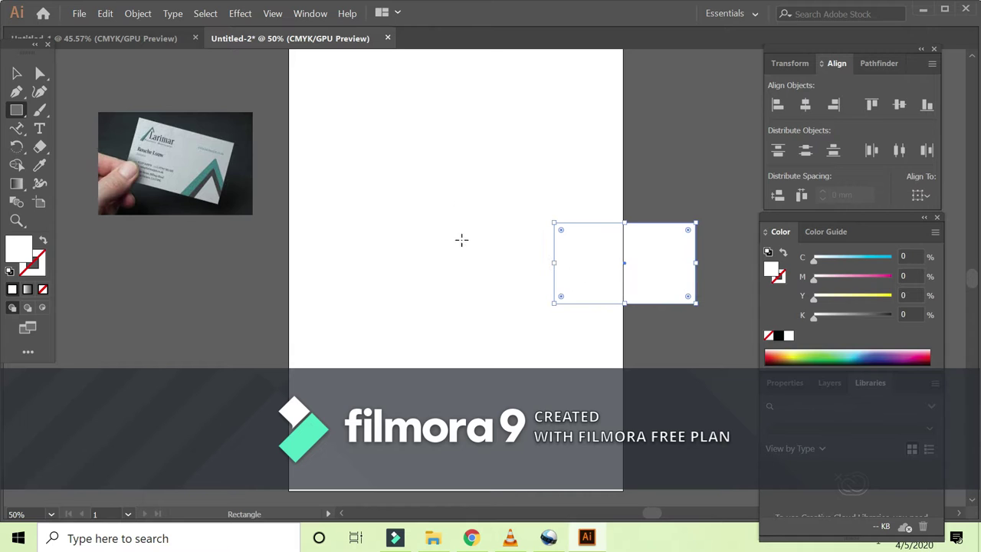
{"action": "double_click", "coordinate": [17, 253]}
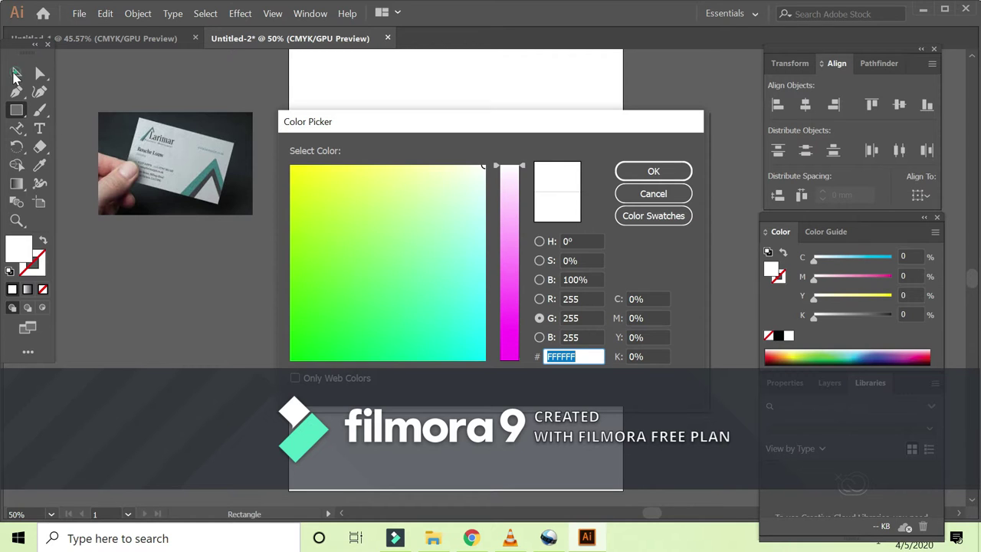
Step: Fill the rectangle with the photo's near-black #121212 using the Eyedropper
{"action": "left_click", "coordinate": [650, 198]}
{"action": "left_click", "coordinate": [40, 164]}
{"action": "left_click", "coordinate": [143, 202]}
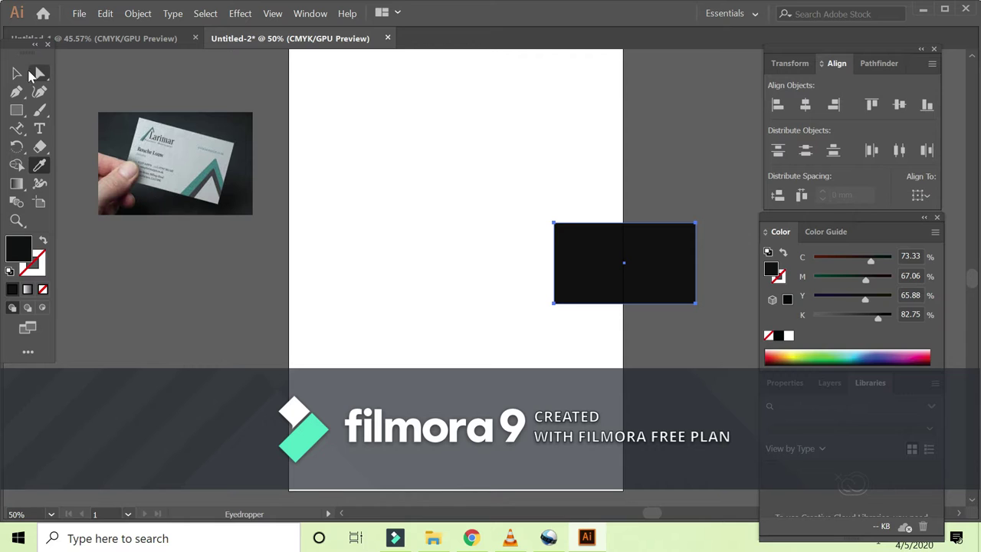
Step: Enlarge the black rectangle and centre it on the artboard
{"action": "left_click", "coordinate": [17, 73]}
{"action": "left_click_drag", "start_coordinate": [624, 264], "coordinate": [456, 246]}
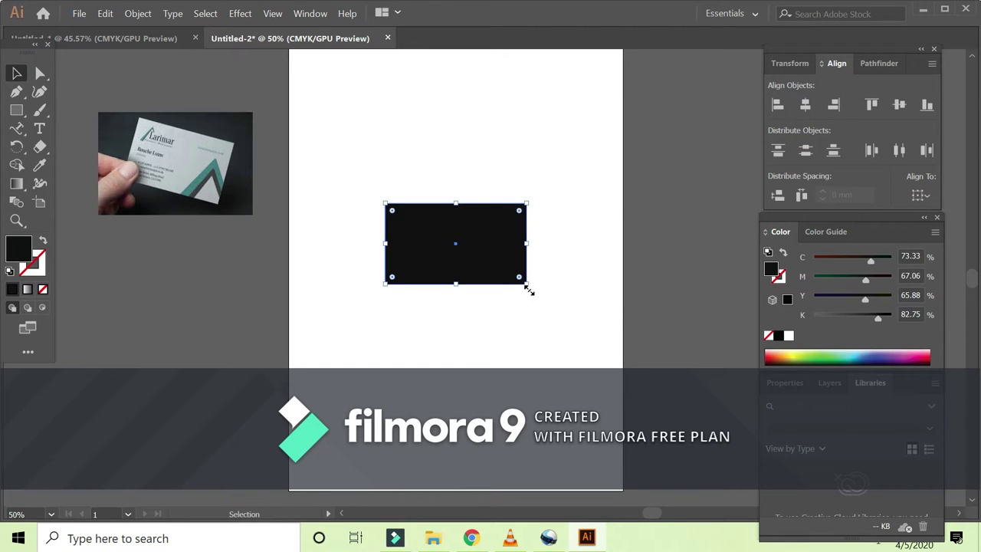
{"action": "left_click_drag", "start_coordinate": [526, 284], "coordinate": [603, 334]}
{"action": "left_click_drag", "start_coordinate": [549, 295], "coordinate": [511, 278]}
{"action": "left_click", "coordinate": [482, 375]}
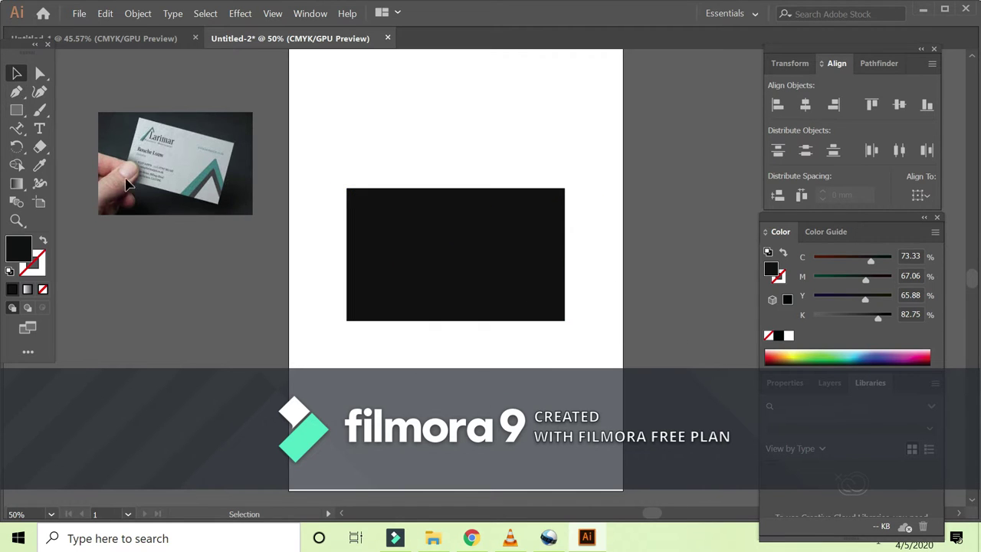
Step: Set the current fill colour to magenta #D312CC
{"action": "double_click", "coordinate": [15, 251]}
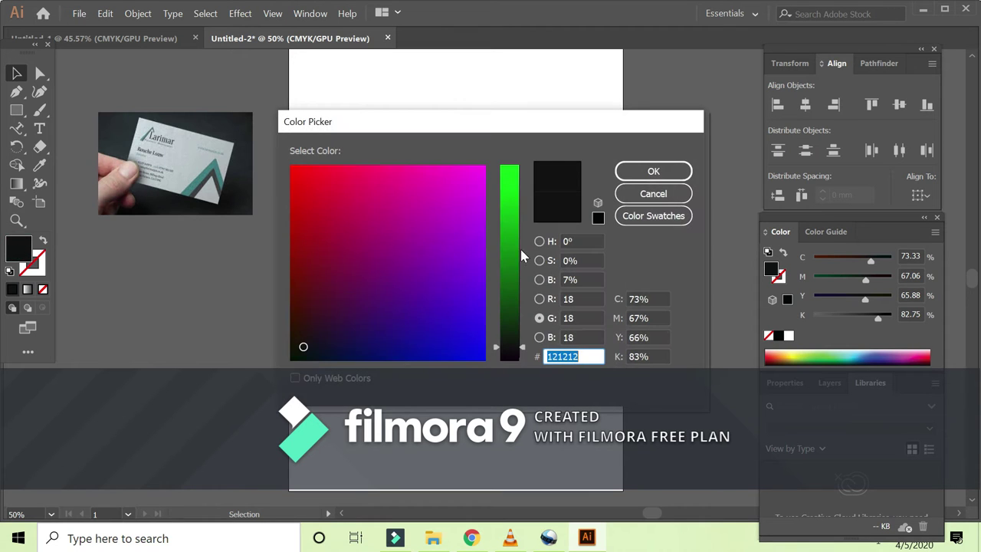
{"action": "left_click", "coordinate": [446, 198]}
{"action": "left_click", "coordinate": [652, 171]}
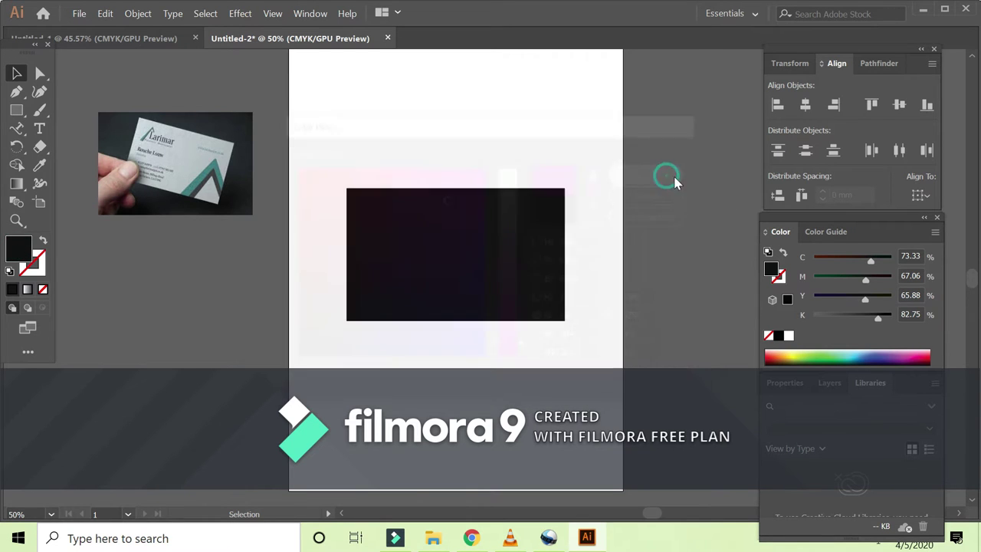
{"action": "left_click", "coordinate": [16, 91]}
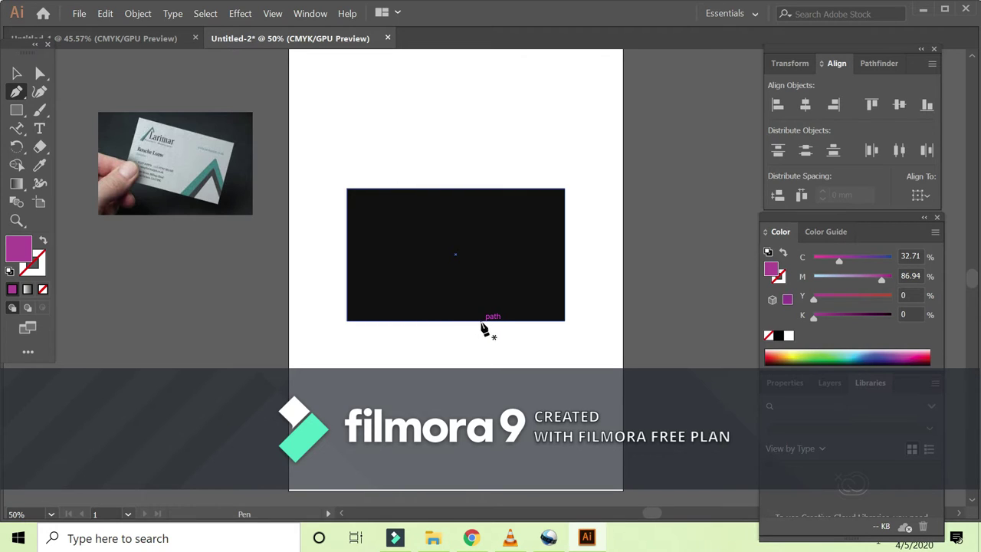
Step: Draw a closed magenta chevron with the Pen tool from the card's bottom edge to its right edge
{"action": "key", "text": "ctrl"}
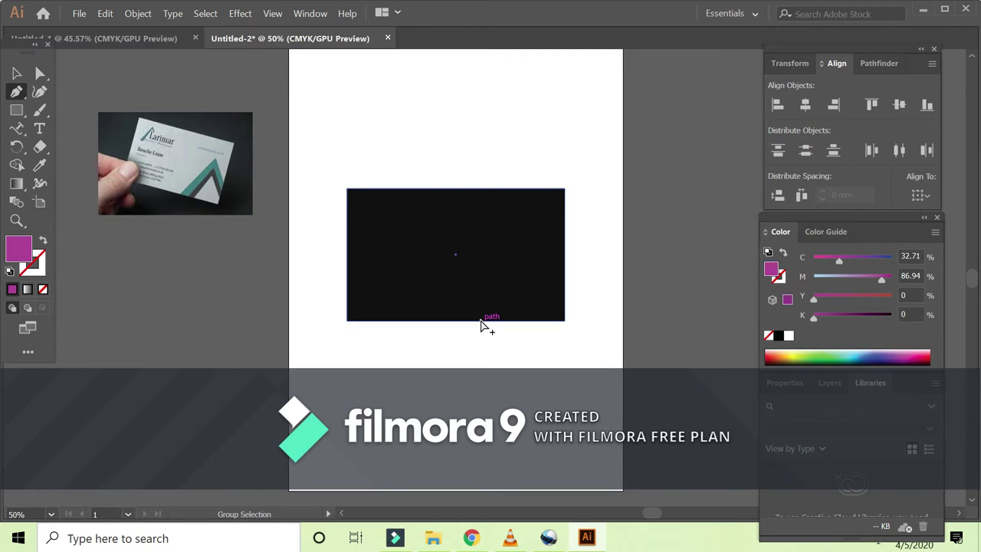
{"action": "scroll", "coordinate": [481, 325], "scroll_direction": "up", "scroll_amount": 2}
{"action": "mouse_move", "coordinate": [563, 225]}
{"action": "left_mouse_down"}
{"action": "mouse_move", "coordinate": [556, 265]}
{"action": "mouse_move", "coordinate": [524, 269]}
{"action": "left_mouse_up"}
{"action": "left_click", "coordinate": [476, 300], "text": "ctrl+alt"}
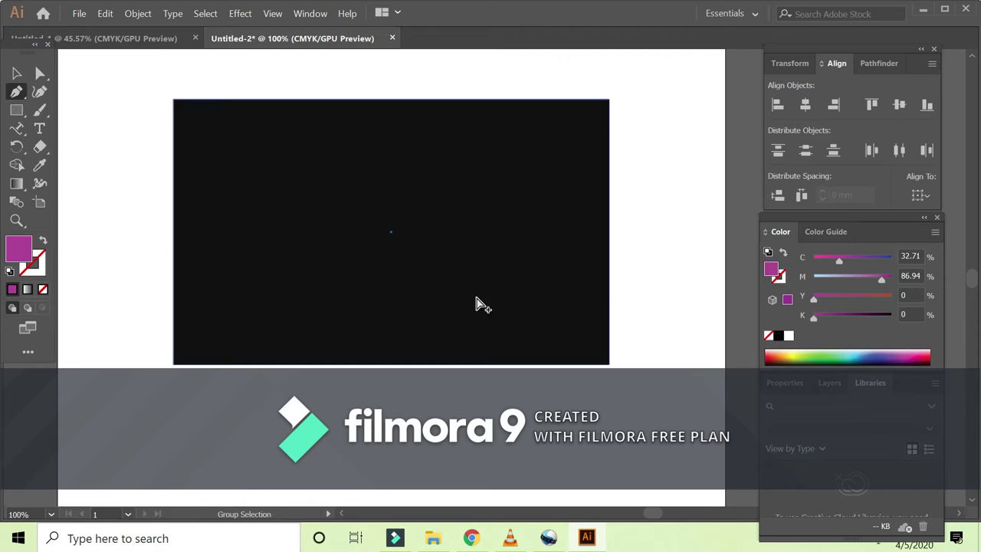
{"action": "scroll", "coordinate": [475, 302], "scroll_direction": "down", "scroll_amount": 1}
{"action": "left_click_drag", "start_coordinate": [425, 118], "coordinate": [457, 127]}
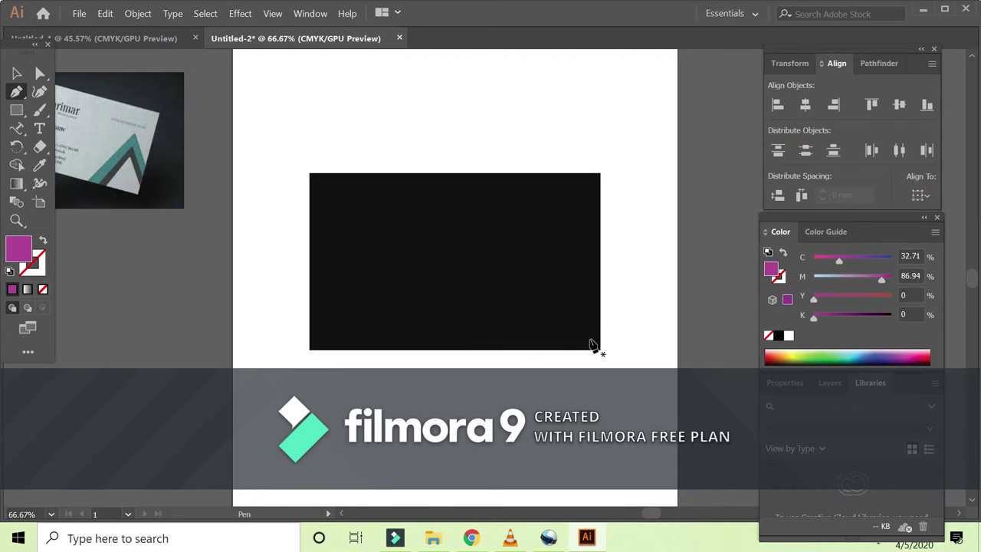
{"action": "left_click", "coordinate": [503, 349]}
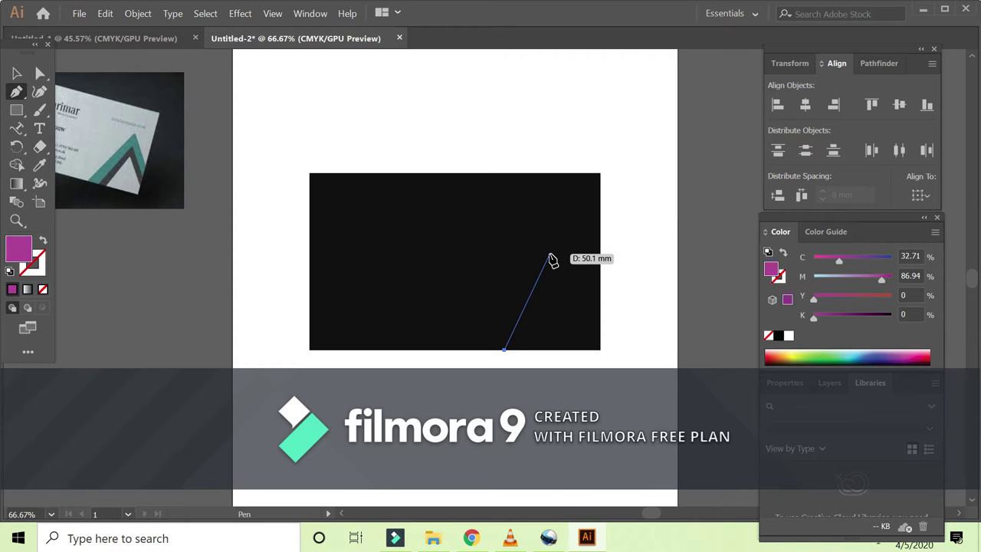
{"action": "left_click", "coordinate": [549, 255]}
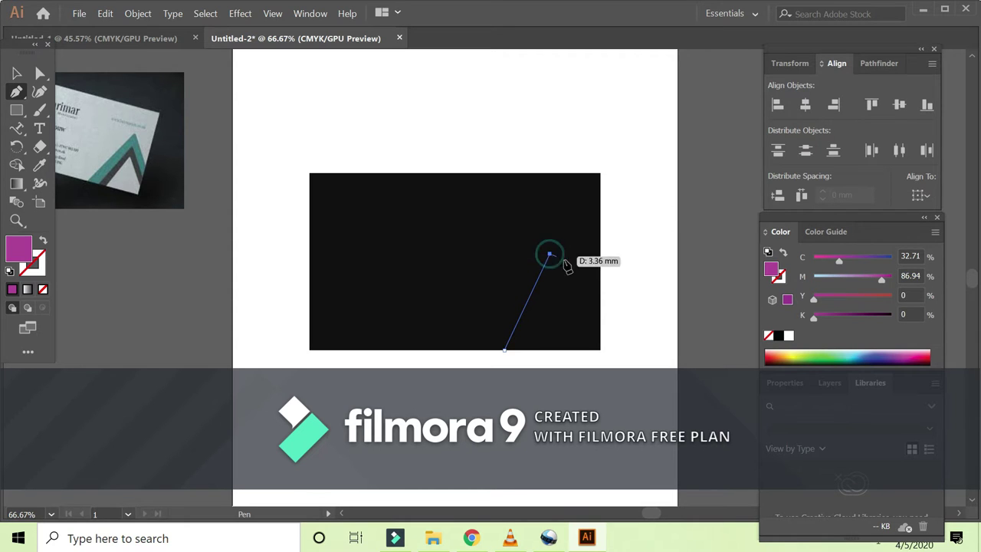
{"action": "left_click", "coordinate": [600, 312]}
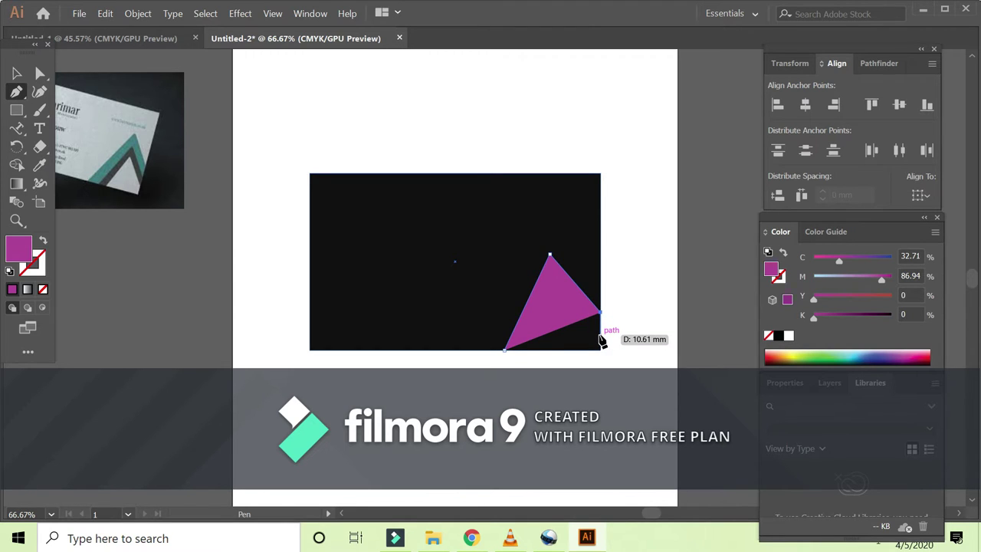
{"action": "left_click", "coordinate": [600, 334]}
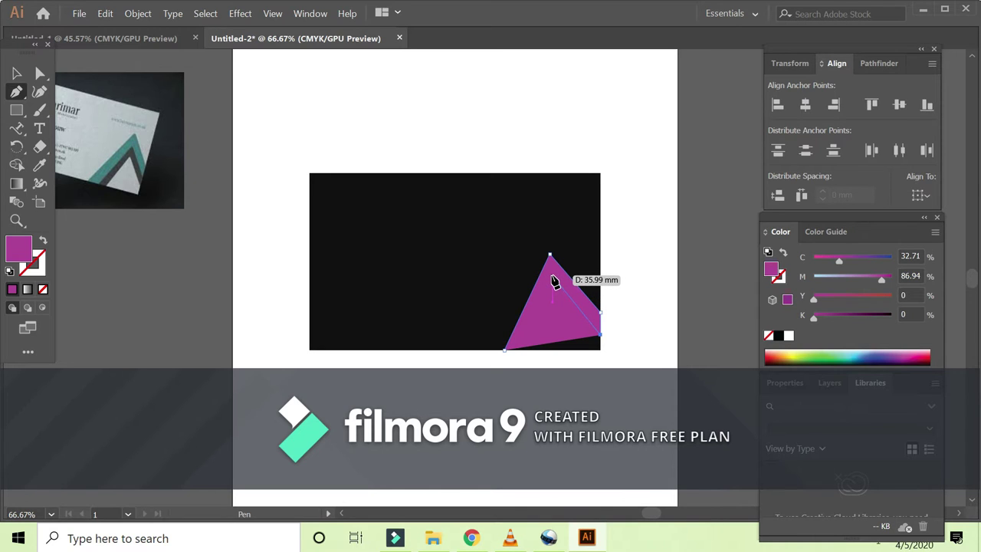
{"action": "left_click", "coordinate": [553, 275]}
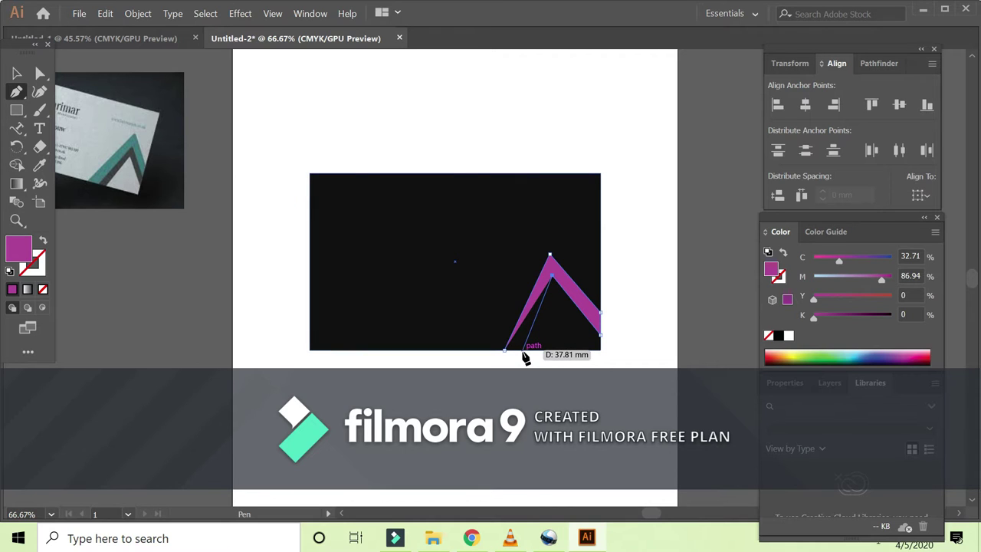
{"action": "left_click", "coordinate": [523, 350]}
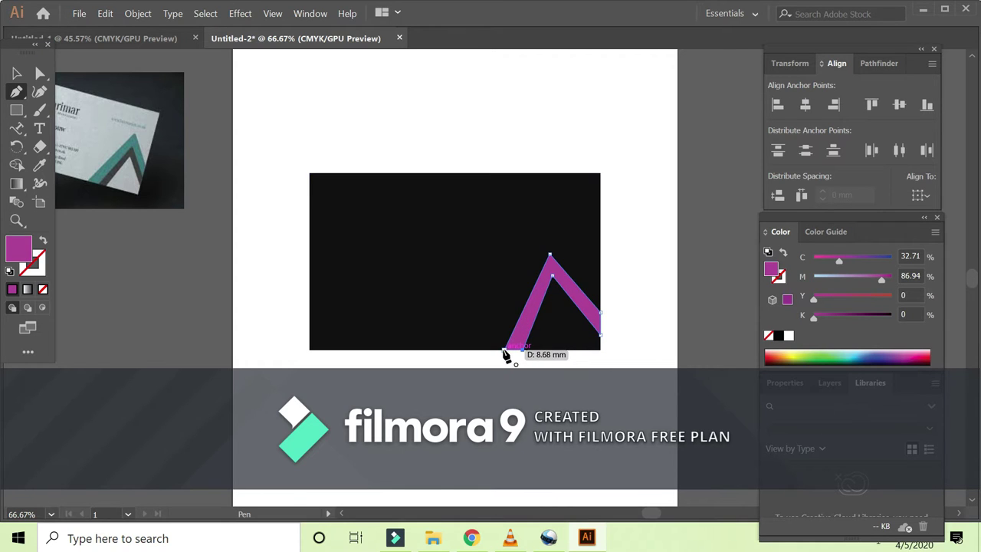
{"action": "left_click", "coordinate": [504, 350]}
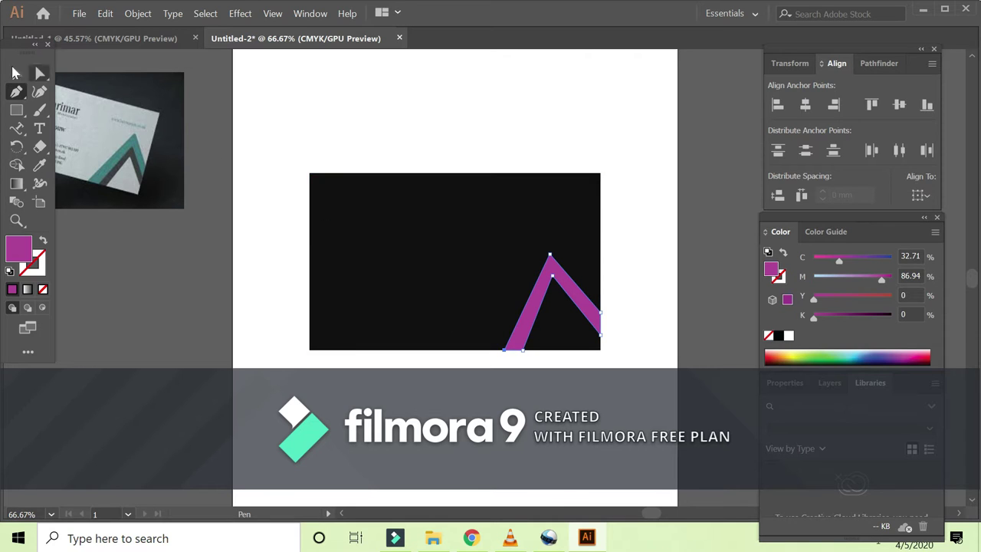
Step: Select the finished magenta chevron and zoom in on it
{"action": "left_click", "coordinate": [28, 71]}
{"action": "left_click", "coordinate": [17, 73]}
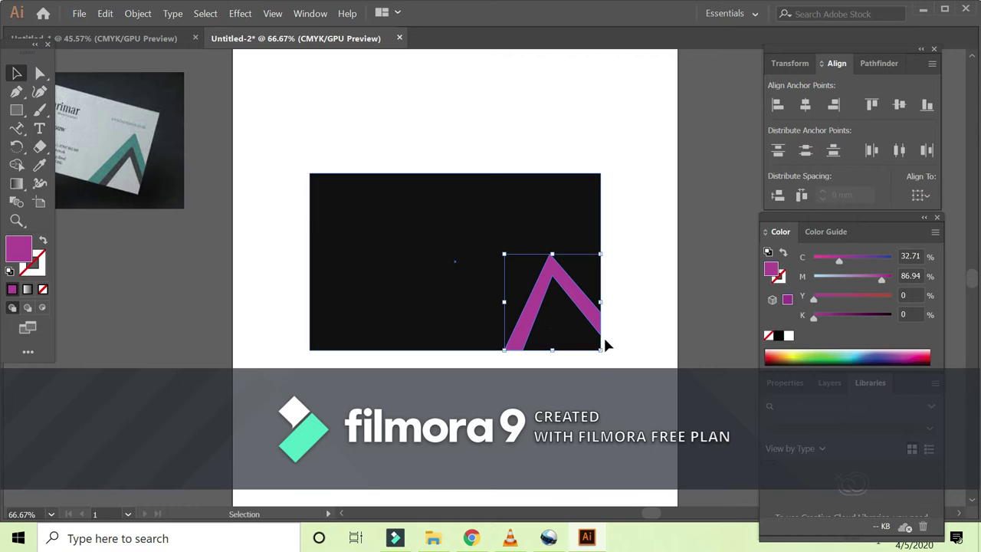
{"action": "left_click", "coordinate": [514, 329], "text": "ctrl"}
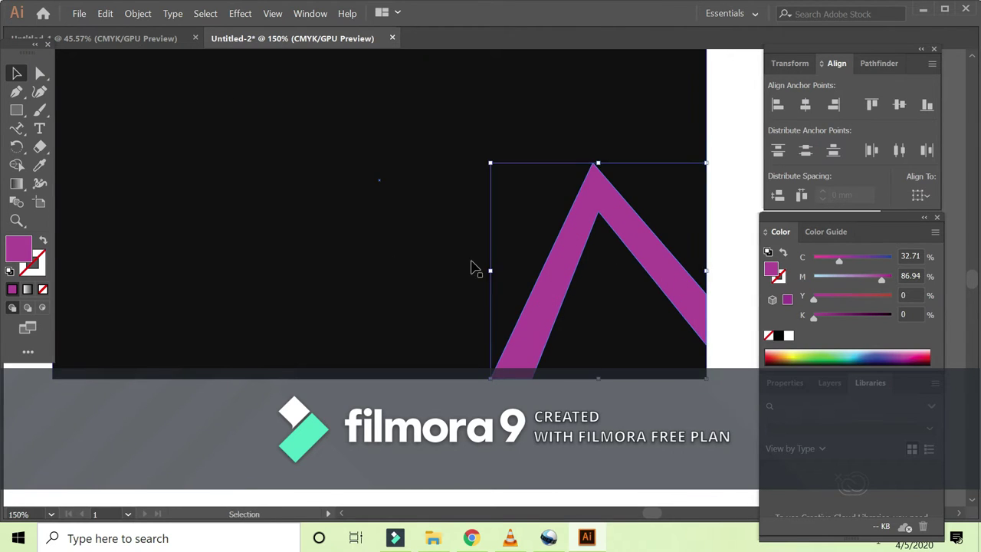
Step: Trace a thin closed strip along the inner edge of the magenta chevron with the Pen tool
{"action": "left_click", "coordinate": [471, 259], "text": "ctrl"}
{"action": "left_click_drag", "start_coordinate": [319, 218], "coordinate": [176, 185]}
{"action": "left_click", "coordinate": [357, 291]}
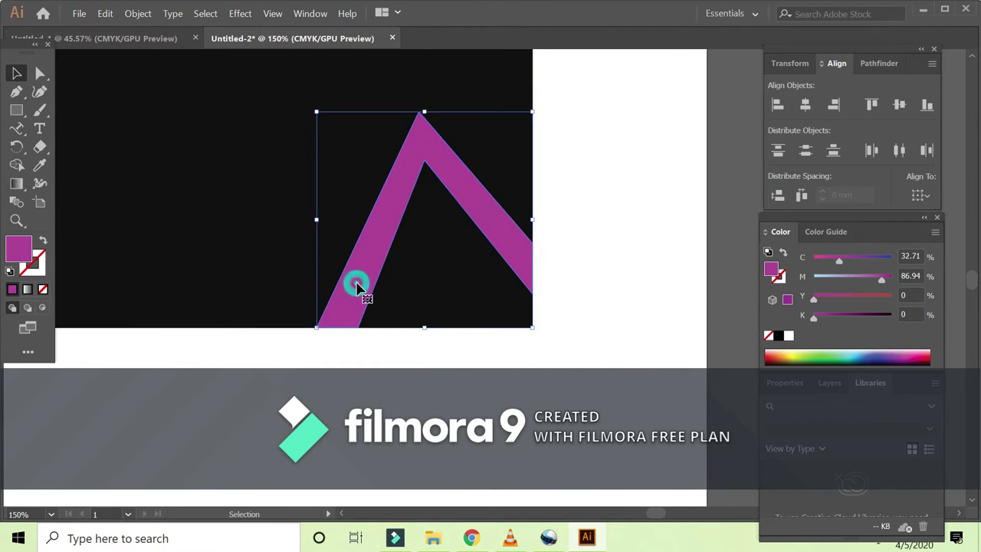
{"action": "key", "text": "ctrl+shift+a"}
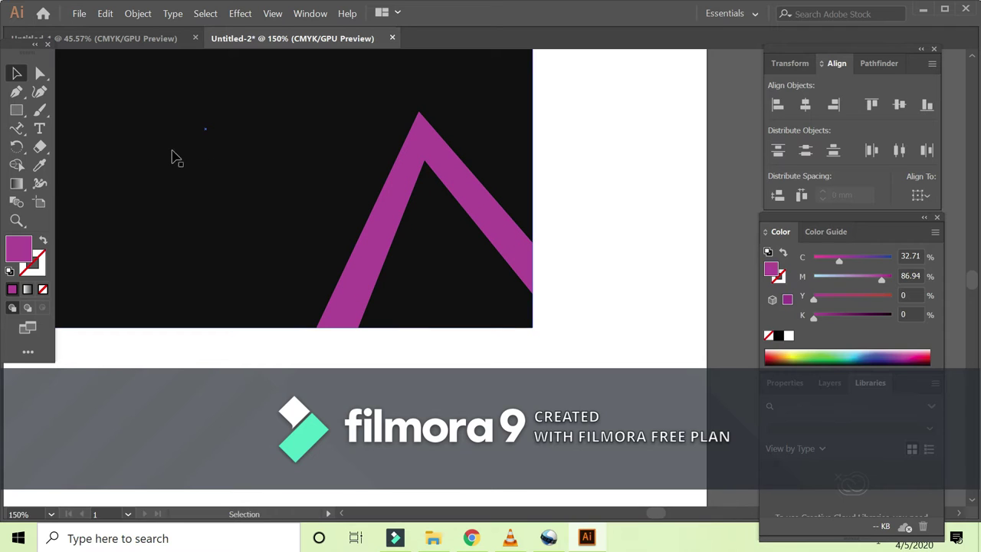
{"action": "left_click", "coordinate": [17, 92]}
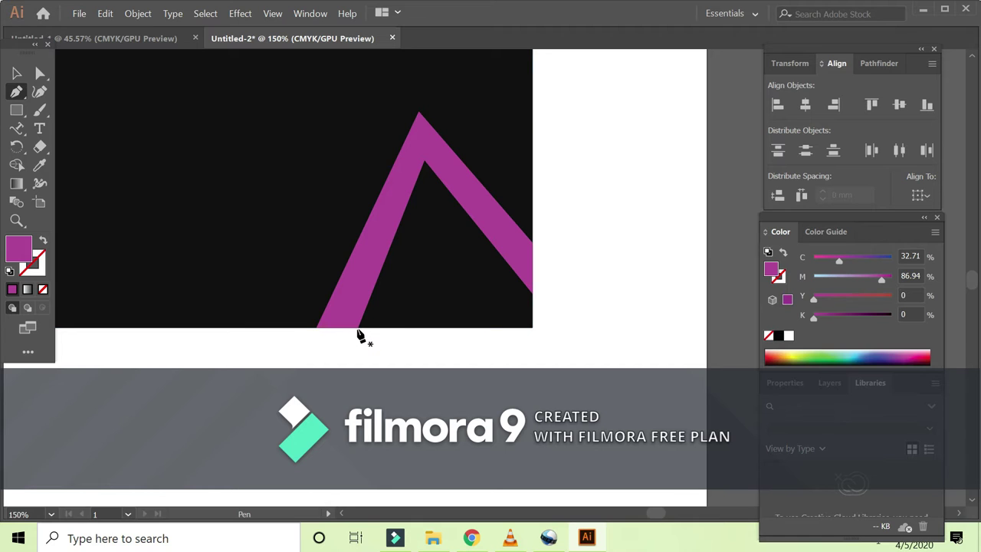
{"action": "left_click", "coordinate": [357, 328]}
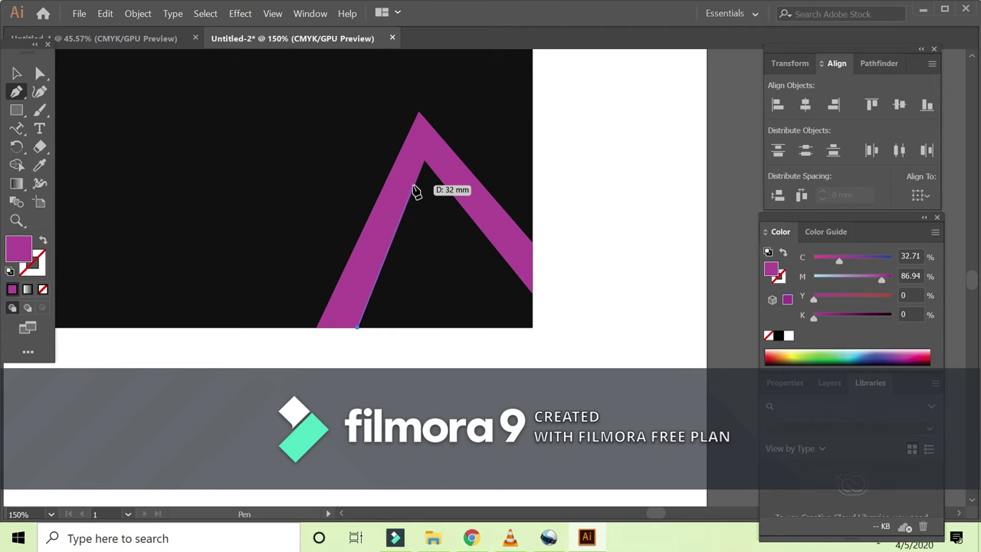
{"action": "left_click", "coordinate": [425, 164]}
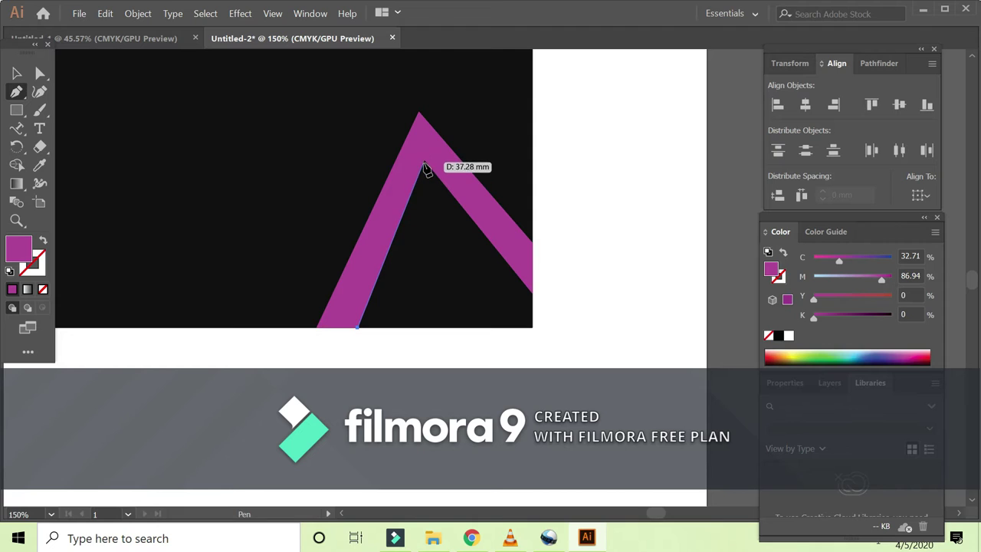
{"action": "left_click", "coordinate": [426, 166]}
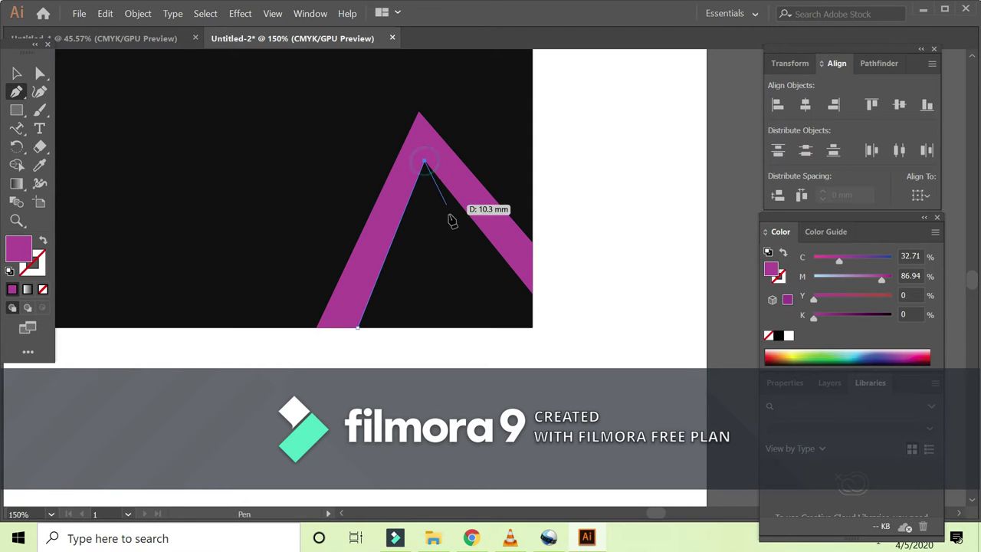
{"action": "left_click", "coordinate": [533, 294]}
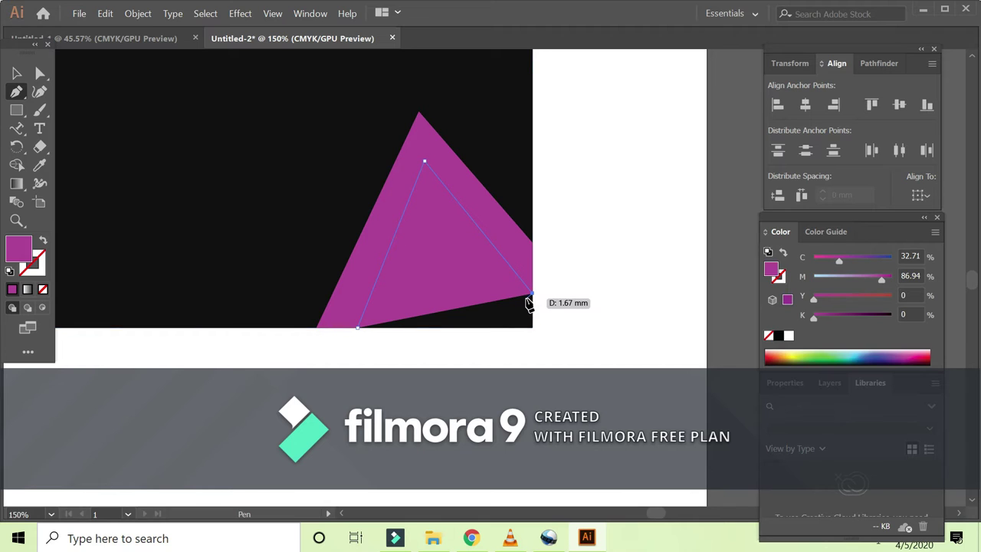
{"action": "left_click_drag", "start_coordinate": [530, 311], "coordinate": [531, 317]}
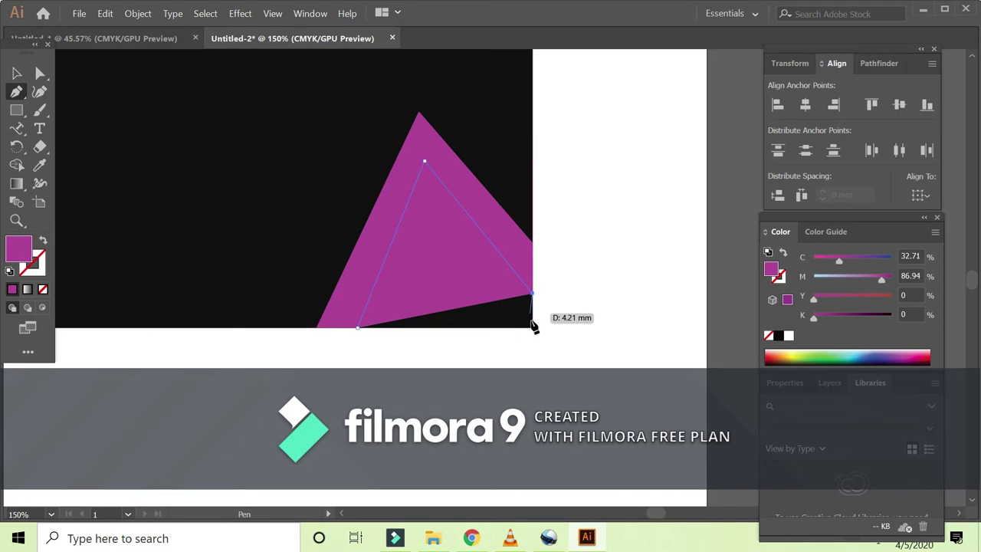
{"action": "left_click_drag", "start_coordinate": [530, 317], "coordinate": [424, 178]}
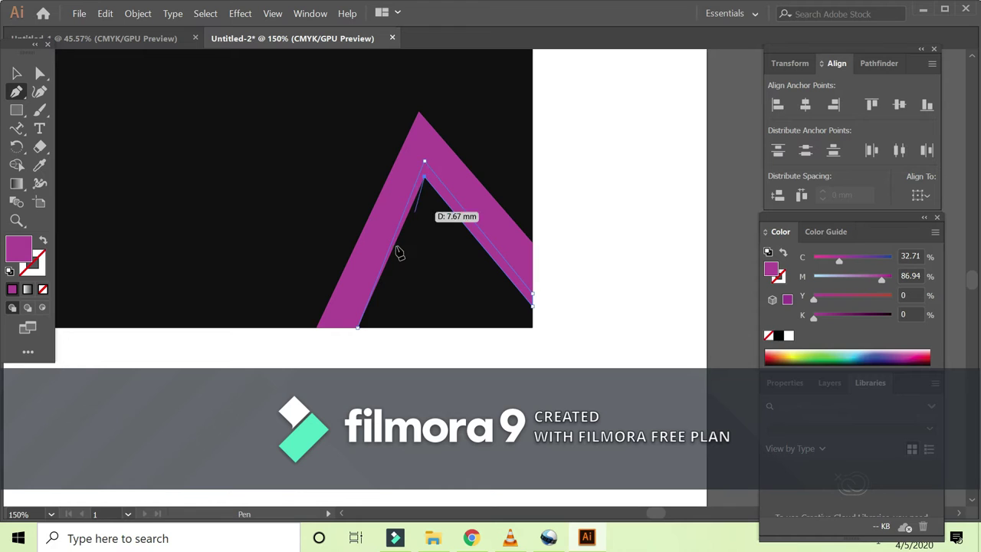
{"action": "left_click", "coordinate": [372, 328]}
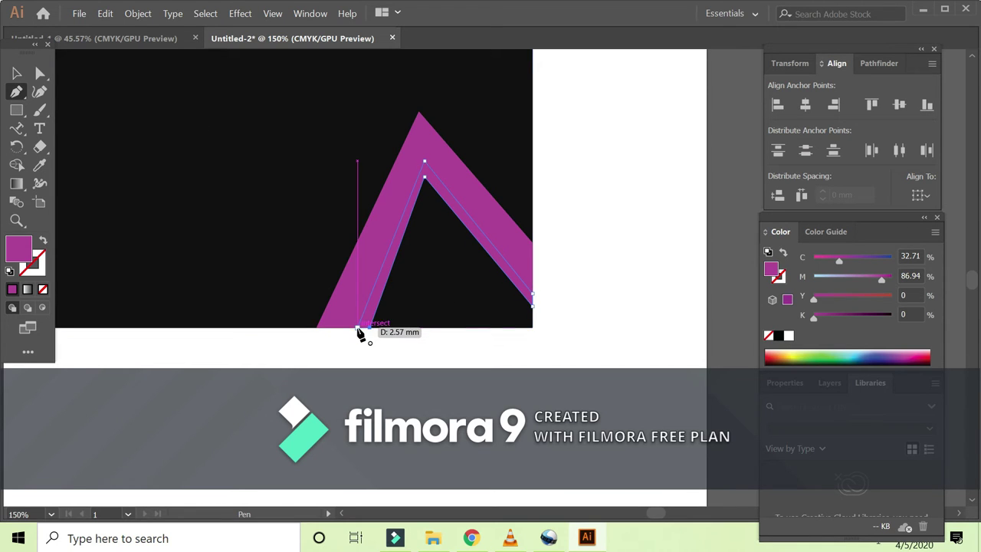
{"action": "left_click", "coordinate": [357, 328]}
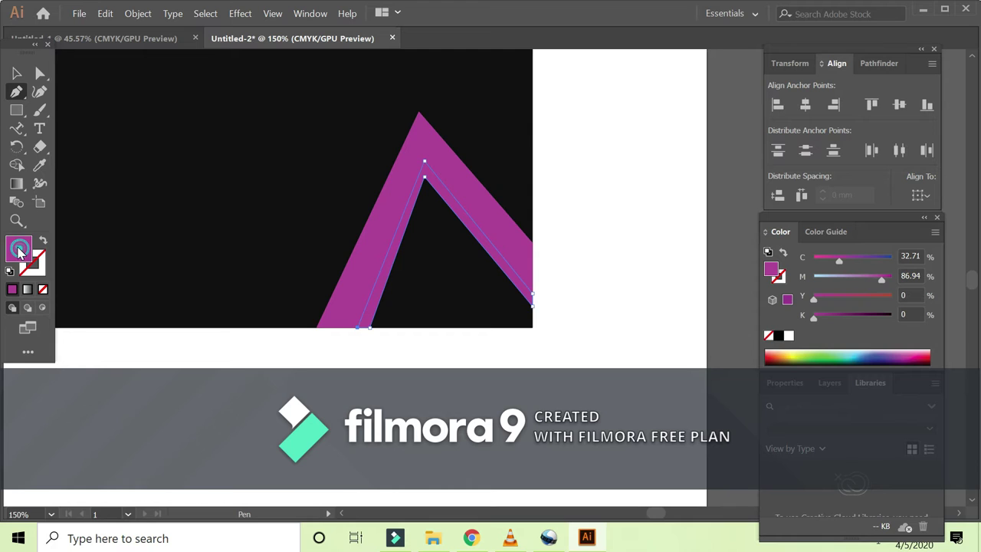
Step: Fill the new strip white using the Eyedropper
{"action": "left_click", "coordinate": [40, 165]}
{"action": "left_click", "coordinate": [162, 428]}
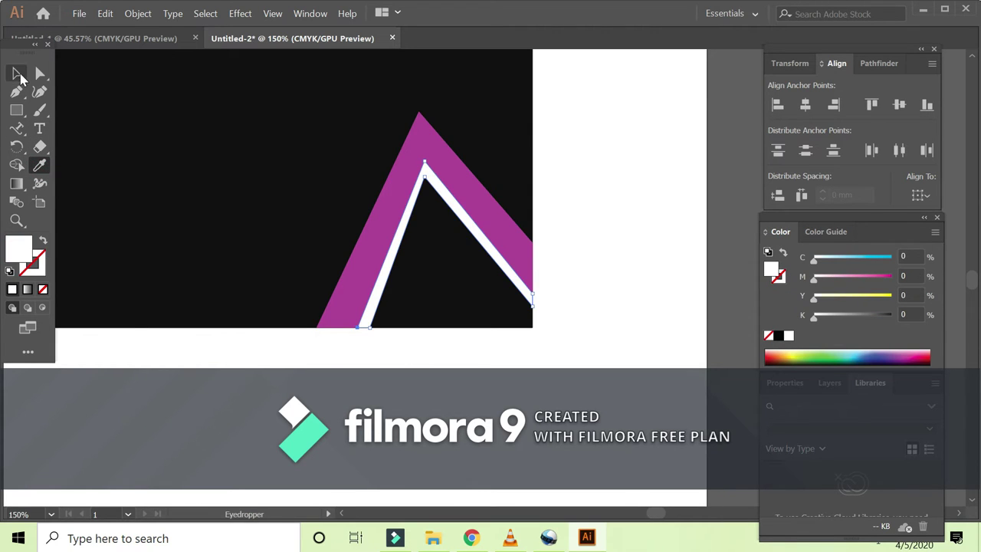
{"action": "left_click", "coordinate": [19, 74]}
{"action": "left_click", "coordinate": [203, 224]}
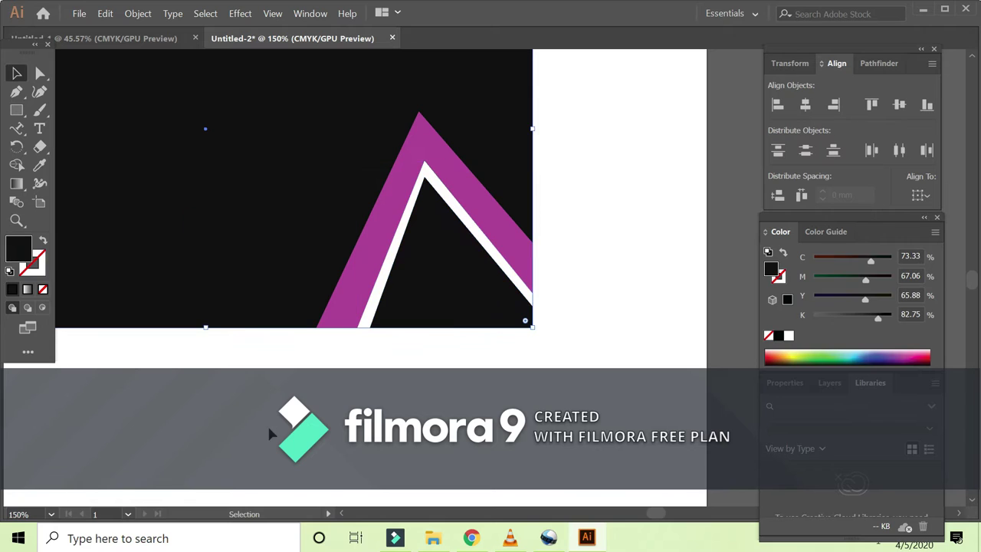
Step: Zoom out and recentre the view so the whole card is visible
{"action": "key", "text": "ctrl+1"}
{"action": "key", "text": "ctrl+minus"}
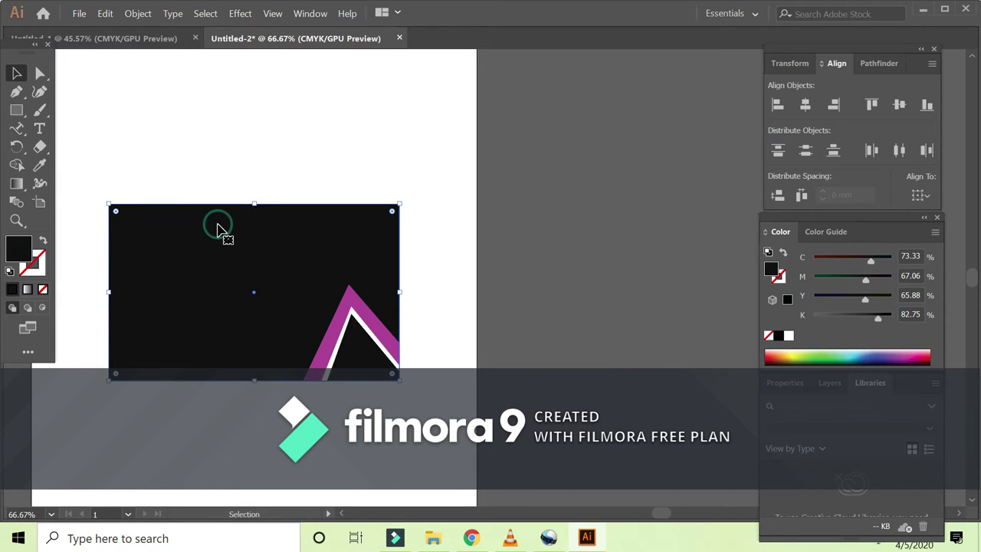
{"action": "key", "text": "ctrl+shift+a"}
{"action": "left_click", "coordinate": [206, 255]}
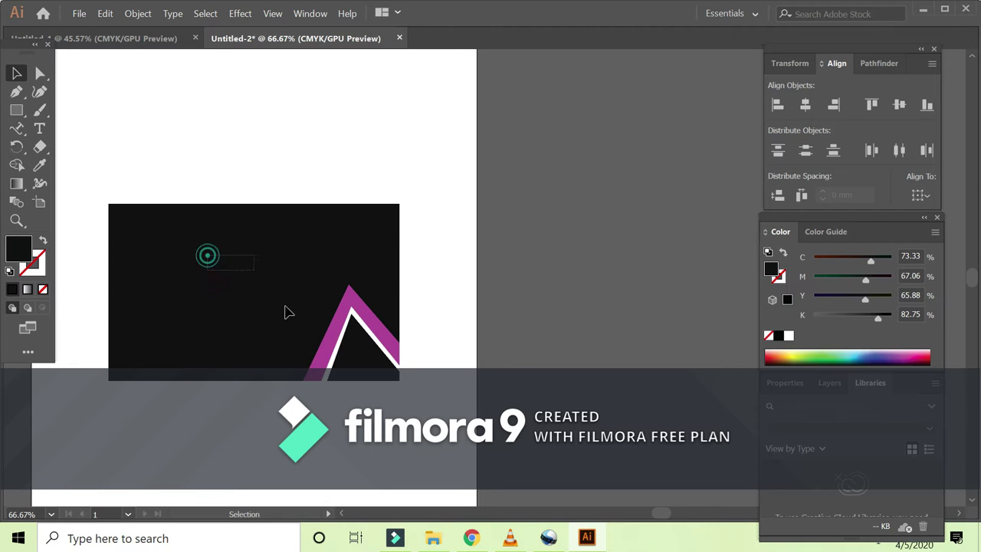
{"action": "left_click_drag", "start_coordinate": [151, 213], "coordinate": [295, 349]}
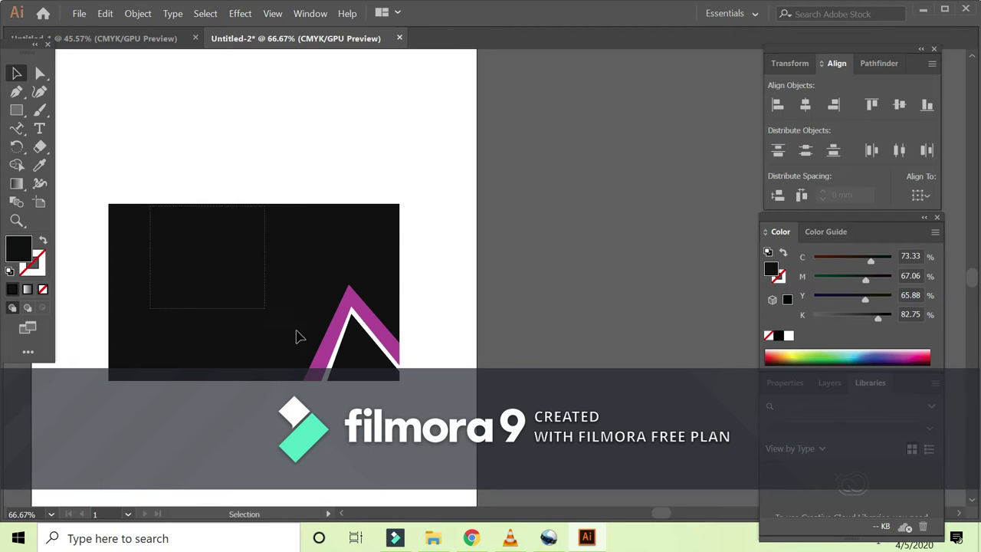
{"action": "left_click", "coordinate": [328, 369]}
{"action": "key", "text": "a"}
{"action": "left_click", "coordinate": [275, 382]}
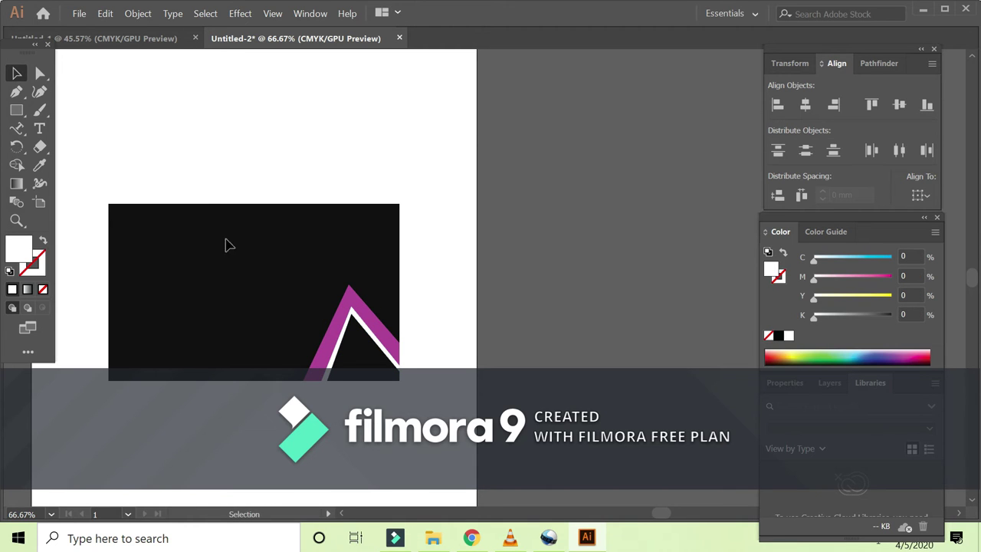
{"action": "mouse_move", "coordinate": [195, 171]}
{"action": "left_mouse_down"}
{"action": "mouse_move", "coordinate": [404, 190]}
{"action": "mouse_move", "coordinate": [422, 175]}
{"action": "left_mouse_up"}
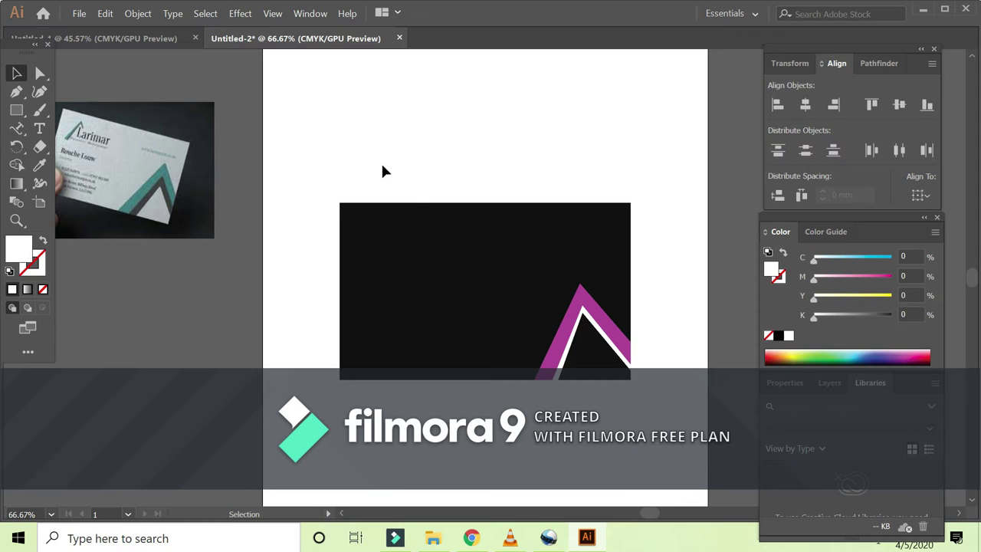
{"action": "left_click", "coordinate": [105, 13]}
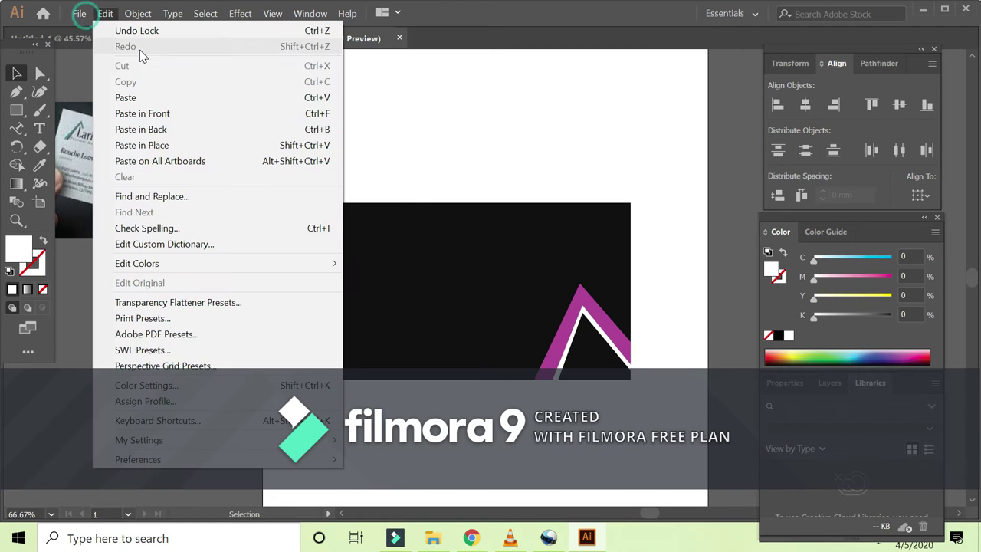
Step: Open icon.ai from Dulu (B:) > Bussiness card > icon
{"action": "left_click", "coordinate": [69, 15]}
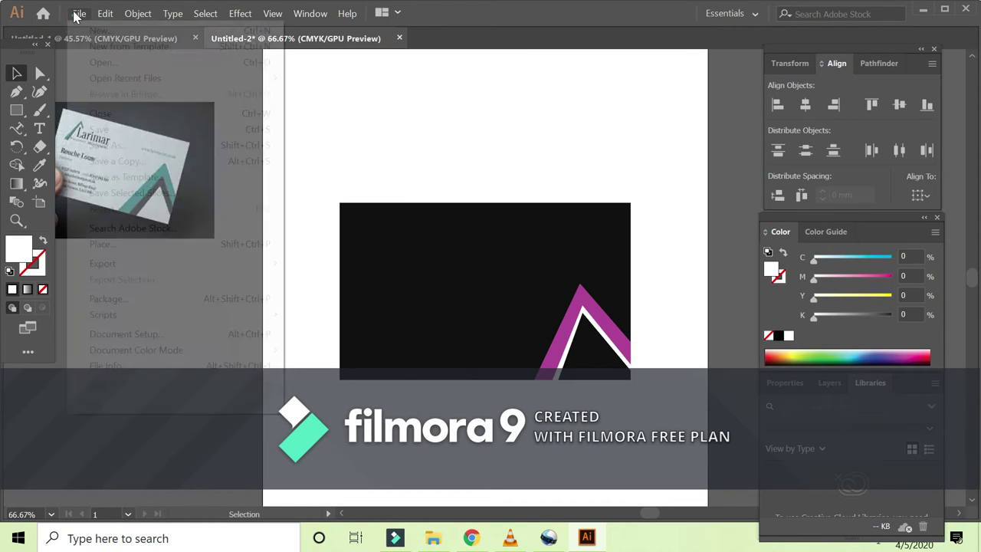
{"action": "left_click", "coordinate": [77, 14]}
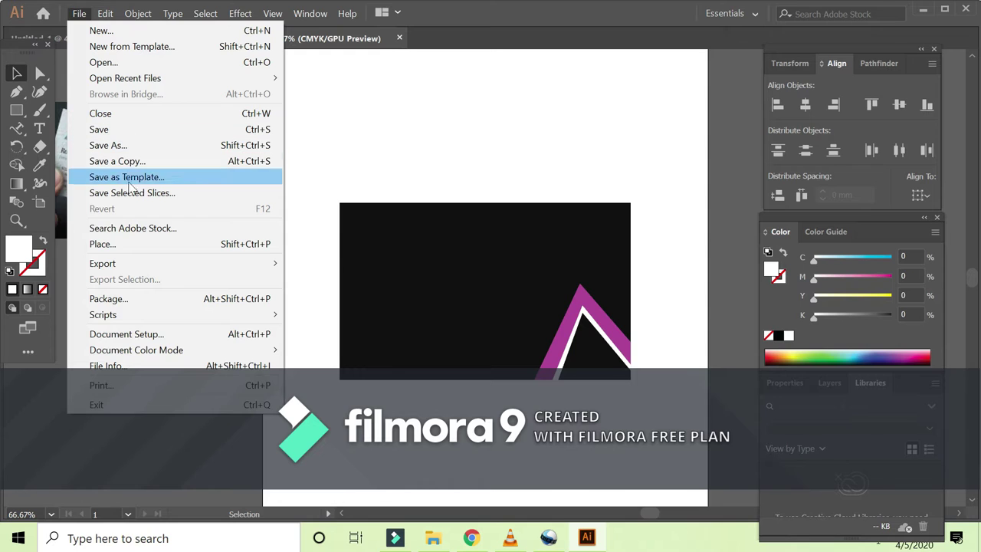
{"action": "left_click", "coordinate": [95, 64]}
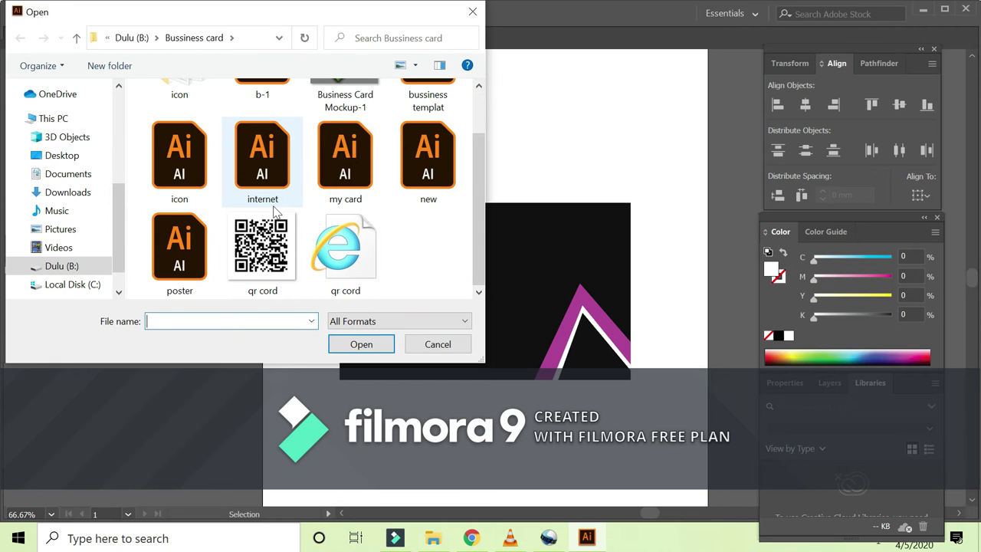
{"action": "left_click", "coordinate": [61, 268]}
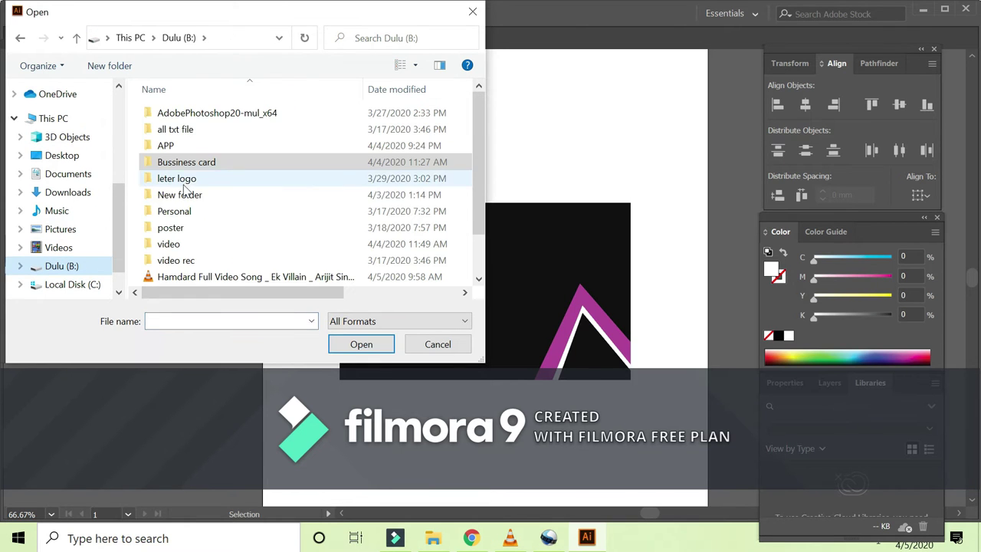
{"action": "left_click", "coordinate": [197, 164]}
{"action": "double_click", "coordinate": [198, 164]}
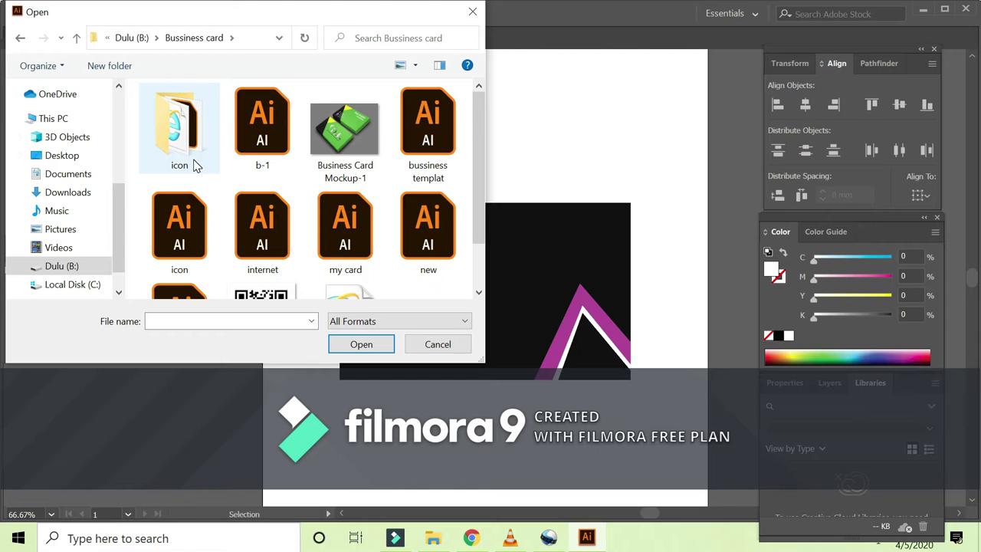
{"action": "left_click", "coordinate": [176, 163]}
{"action": "double_click", "coordinate": [176, 163]}
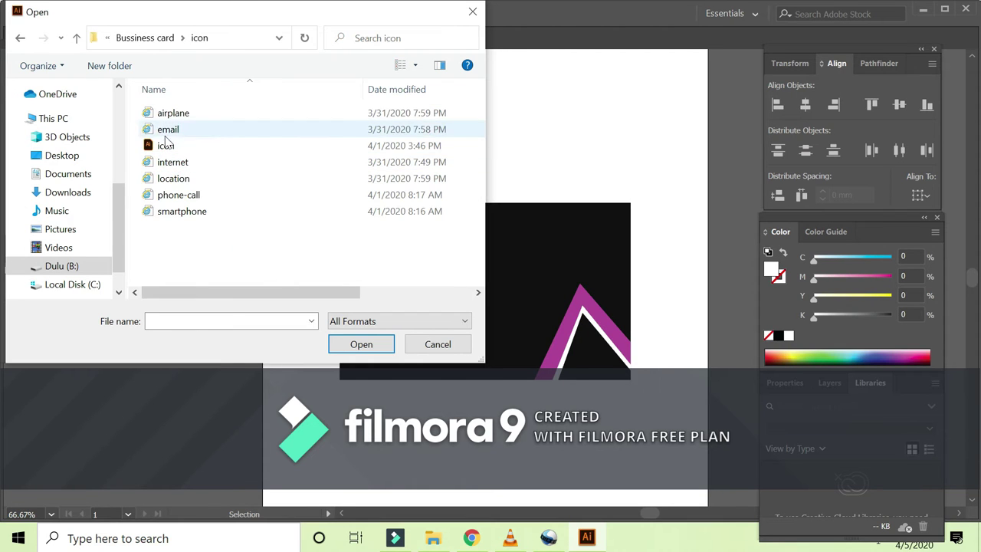
{"action": "left_click", "coordinate": [167, 145]}
{"action": "left_click", "coordinate": [360, 345]}
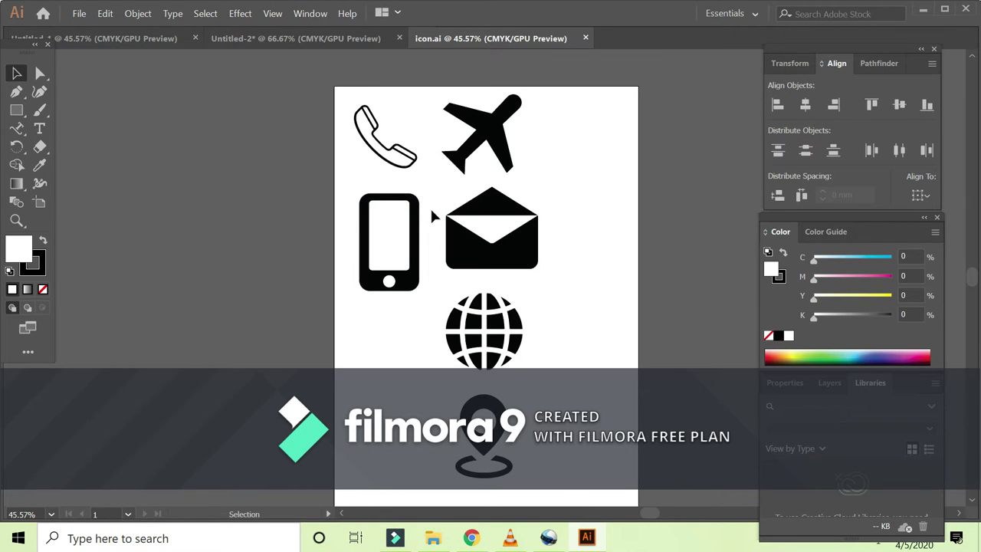
Step: Ungroup the telephone, envelope, globe and map-pin icons
{"action": "left_click_drag", "start_coordinate": [430, 206], "coordinate": [519, 383]}
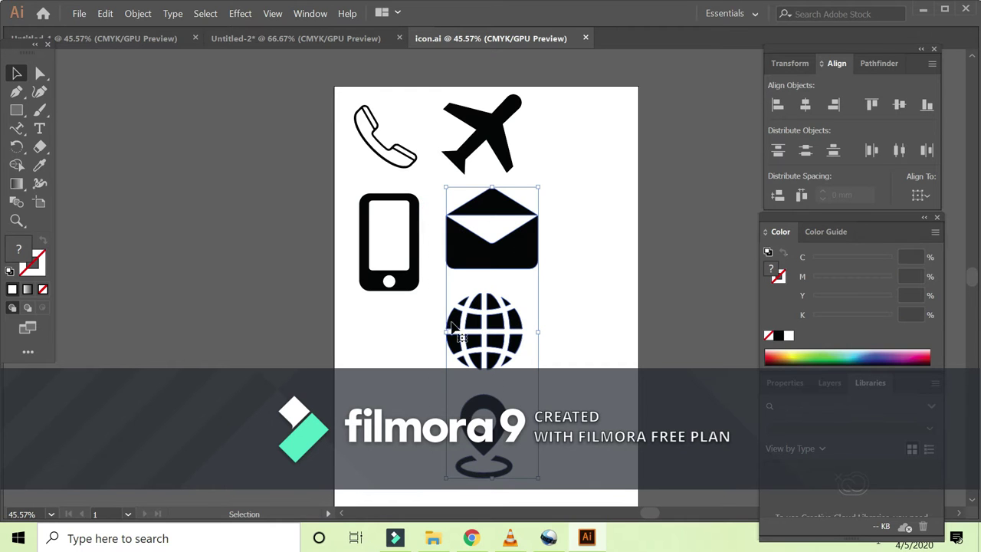
{"action": "left_click", "coordinate": [383, 146], "text": "shift"}
{"action": "right_click", "coordinate": [404, 182]}
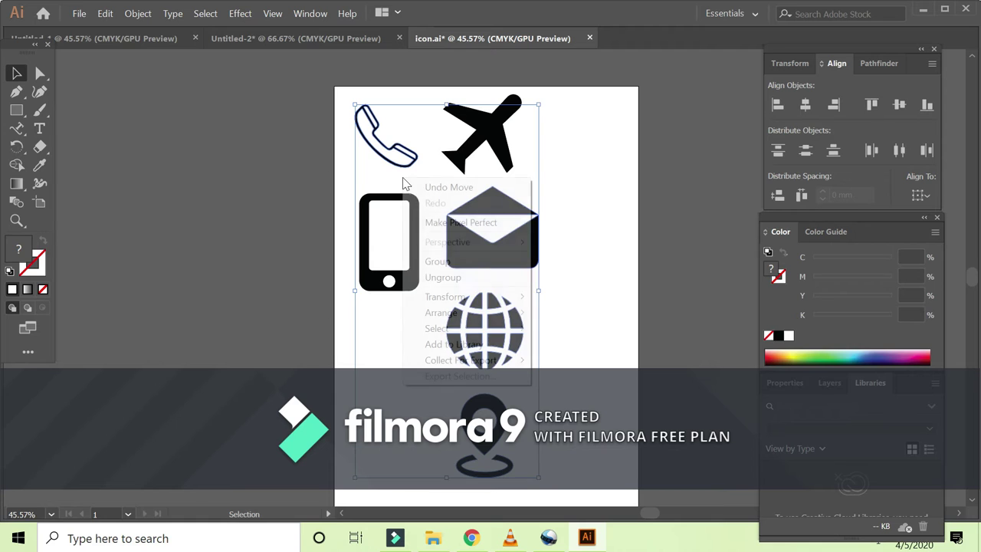
{"action": "left_click", "coordinate": [439, 277]}
Step: Select the phone, envelope, globe and pin icons, then return to the Untitled-2 document
{"action": "left_click", "coordinate": [245, 222]}
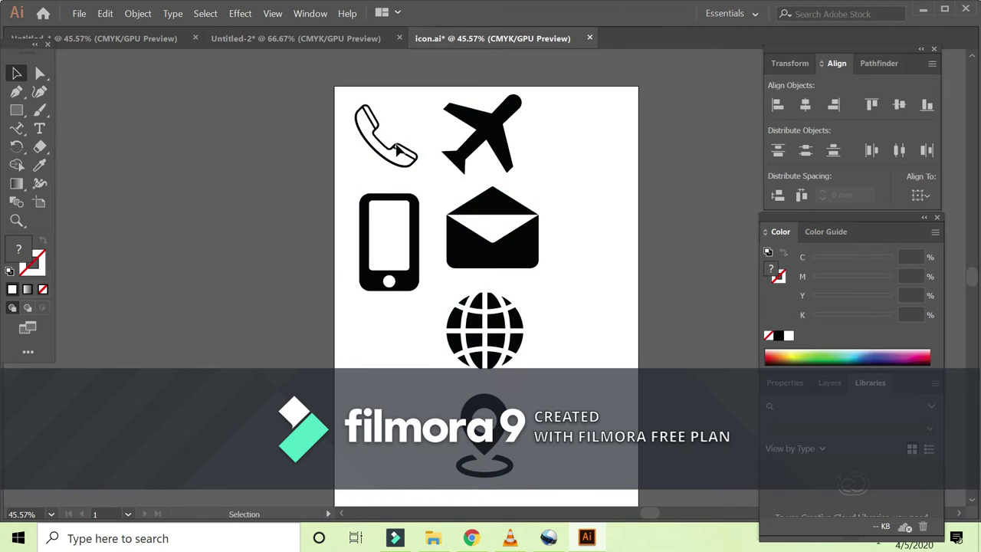
{"action": "left_click", "coordinate": [368, 146]}
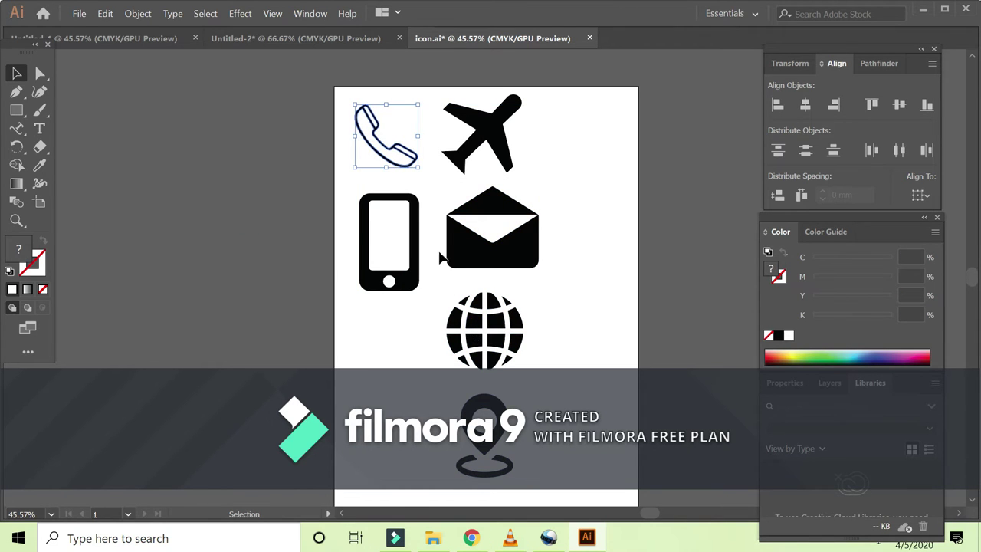
{"action": "left_click", "coordinate": [431, 194]}
{"action": "left_click_drag", "start_coordinate": [350, 188], "coordinate": [529, 495]}
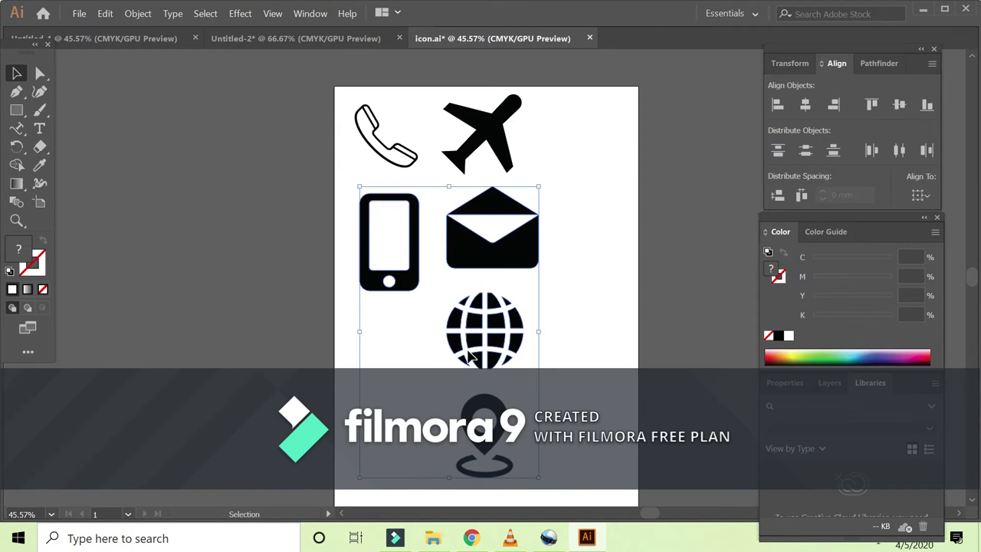
{"action": "left_click", "coordinate": [150, 38]}
{"action": "left_click", "coordinate": [257, 38]}
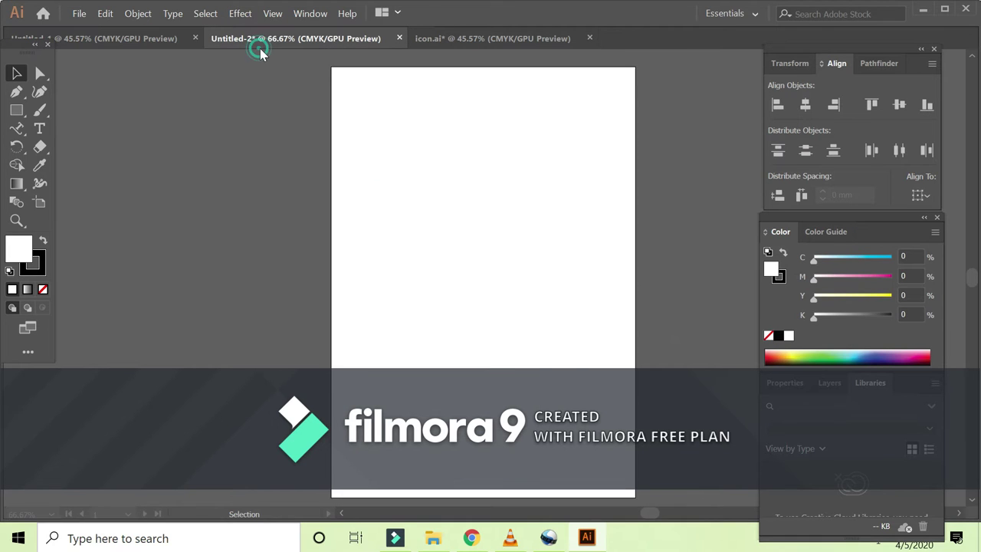
Step: Paste the four icons into the card document and scale them down
{"action": "key", "text": "a"}
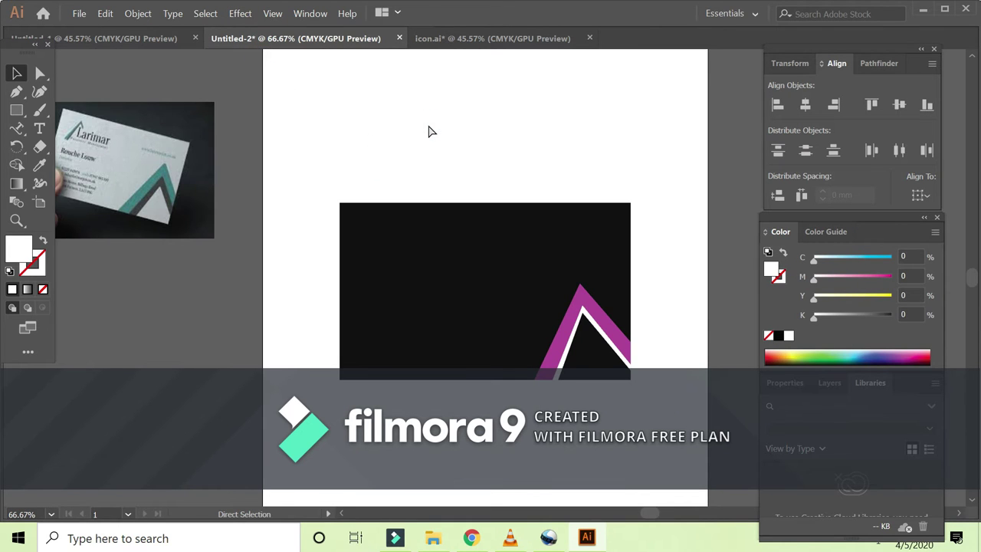
{"action": "key", "text": "ctrl+v"}
{"action": "key", "text": "v"}
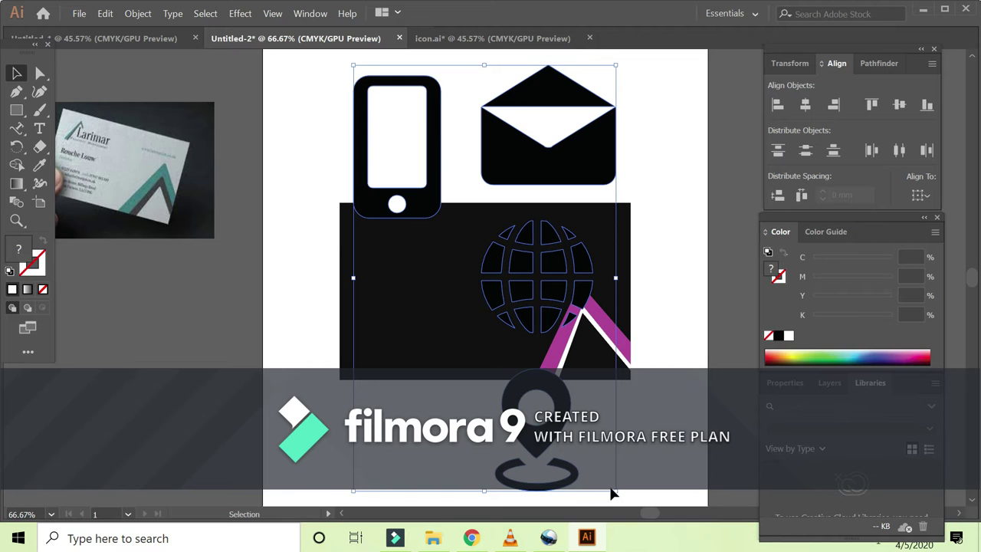
{"action": "left_click_drag", "start_coordinate": [617, 494], "coordinate": [398, 272]}
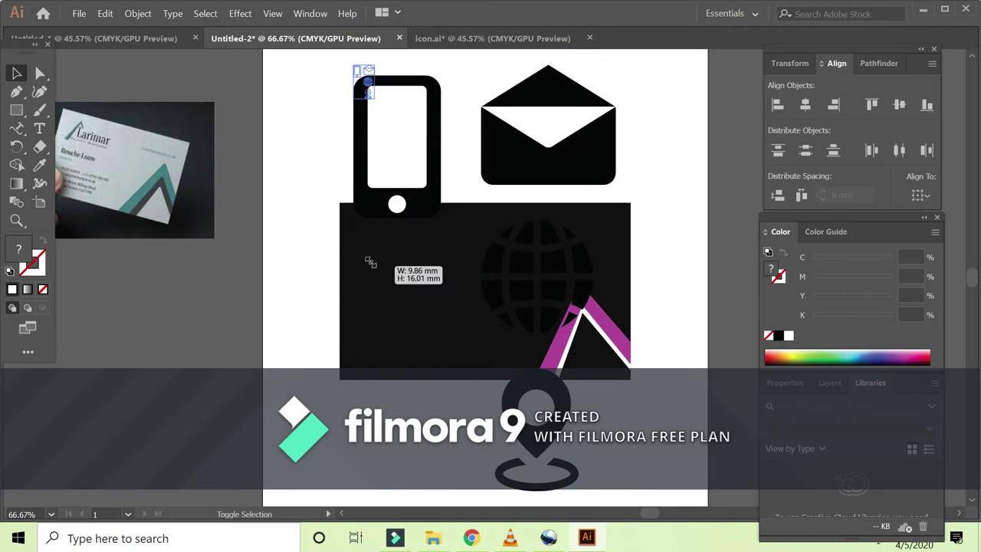
{"action": "left_click", "coordinate": [420, 131]}
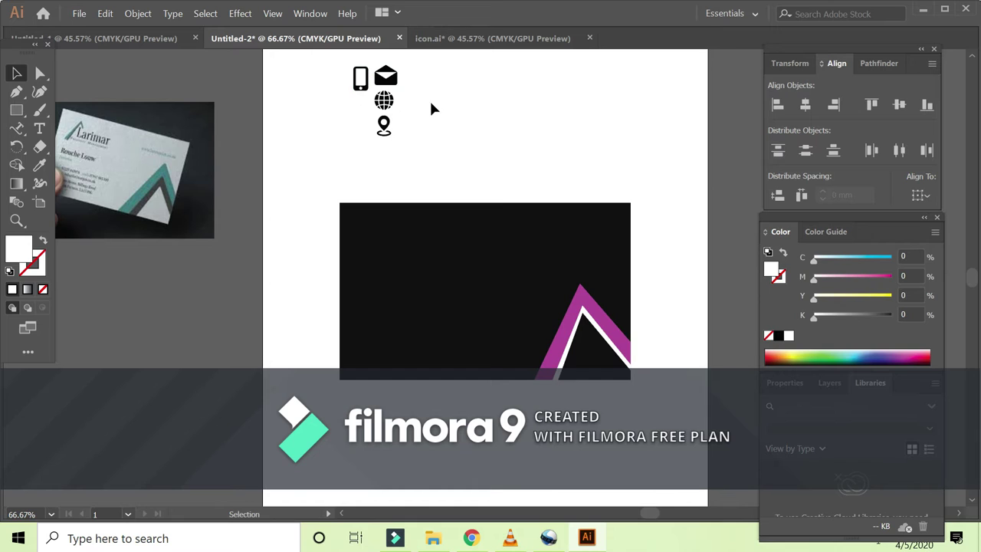
Step: Move the location pin to the top and the phone icon to the bottom of the stack
{"action": "scroll", "coordinate": [427, 107], "scroll_direction": "up", "scroll_amount": 1}
{"action": "scroll", "coordinate": [399, 107], "scroll_direction": "up", "scroll_amount": 1}
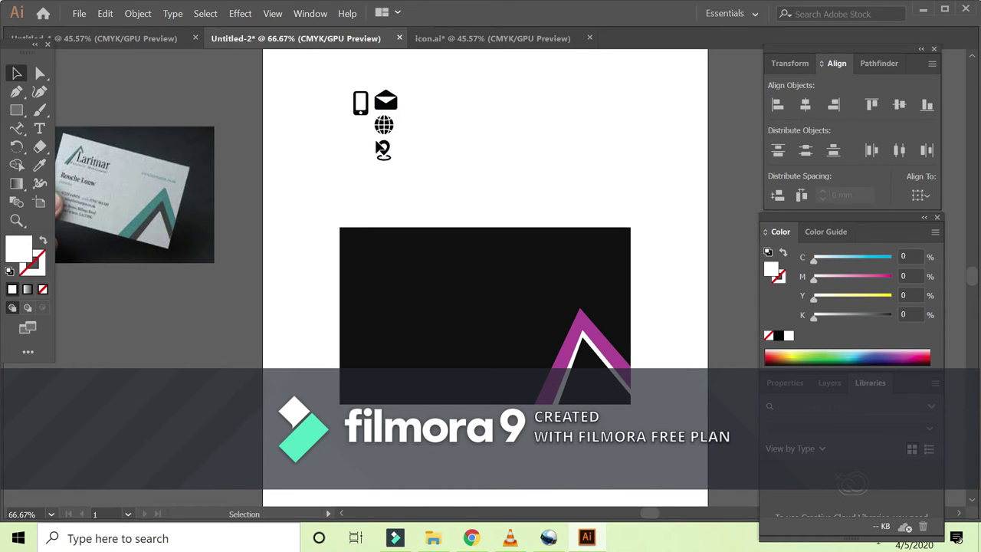
{"action": "left_click", "coordinate": [384, 148]}
{"action": "left_click_drag", "start_coordinate": [386, 154], "coordinate": [385, 71]}
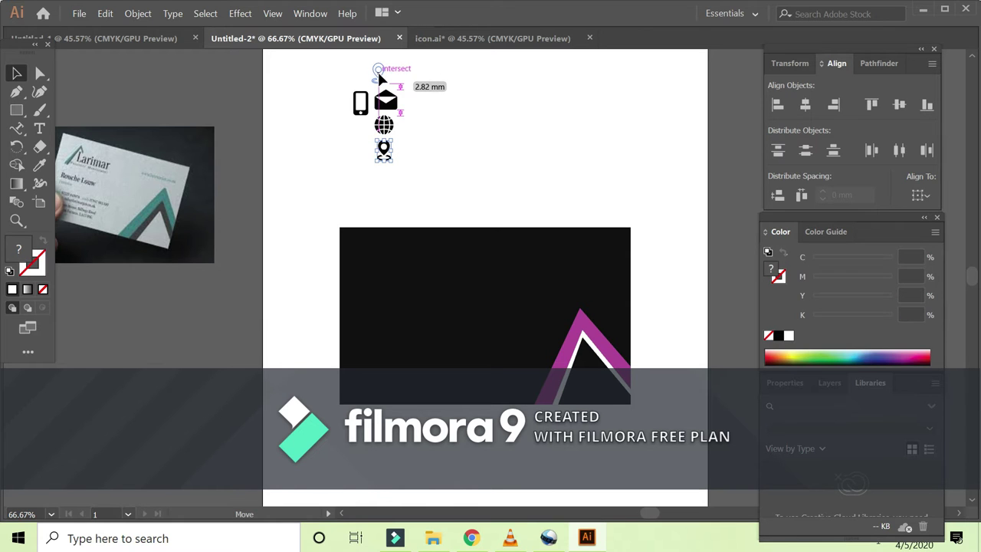
{"action": "left_click_drag", "start_coordinate": [360, 102], "coordinate": [389, 153]}
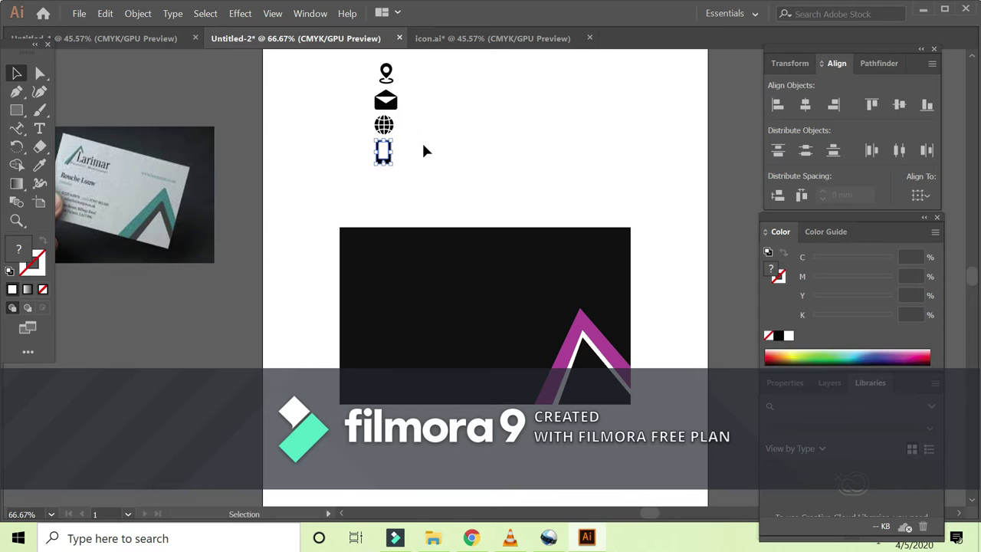
{"action": "left_click", "coordinate": [420, 147]}
Step: Centre-align the four icons horizontally in a column
{"action": "scroll", "coordinate": [419, 147], "scroll_direction": "up", "scroll_amount": 1}
{"action": "left_click_drag", "start_coordinate": [357, 90], "coordinate": [426, 187]}
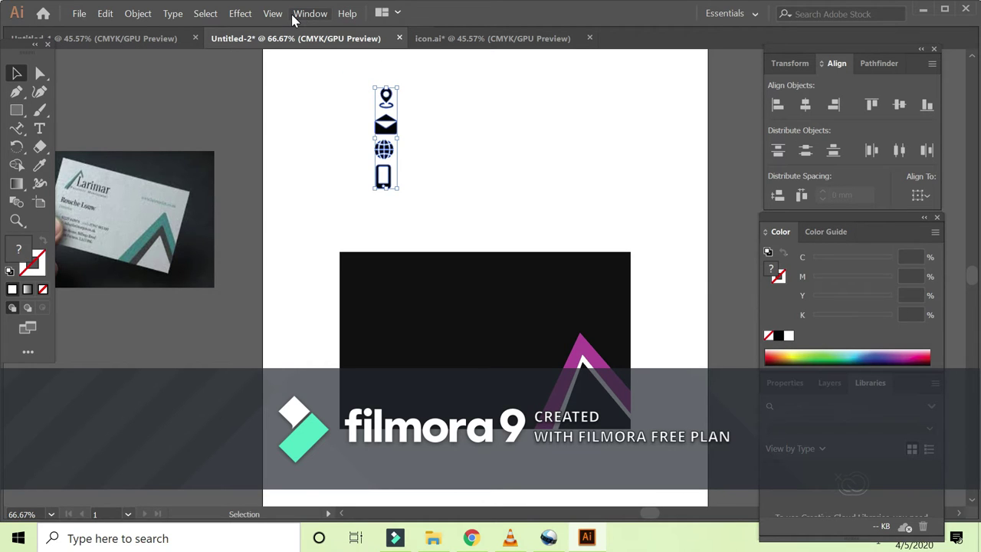
{"action": "left_click", "coordinate": [812, 105]}
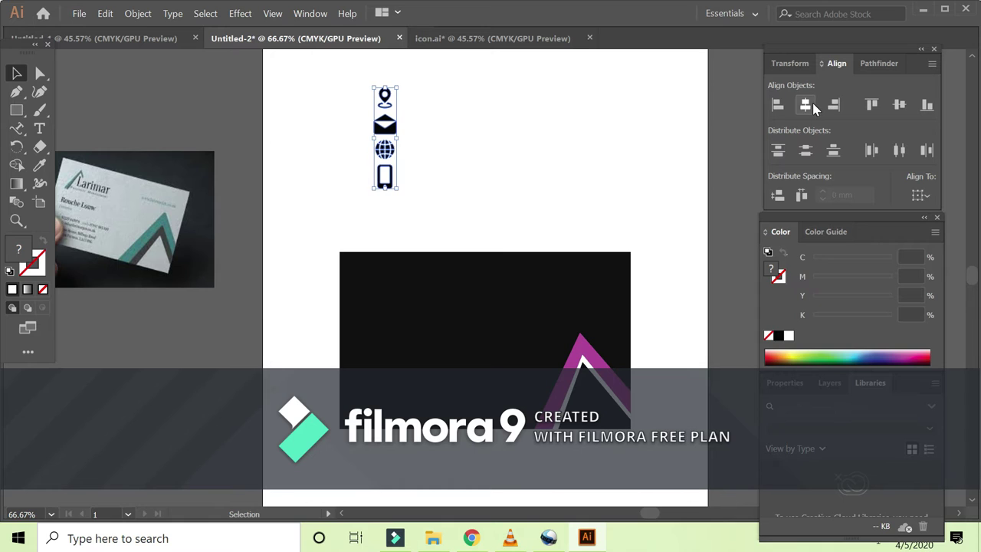
{"action": "left_click", "coordinate": [601, 125]}
{"action": "scroll", "coordinate": [362, 155], "scroll_direction": "down", "scroll_amount": 1}
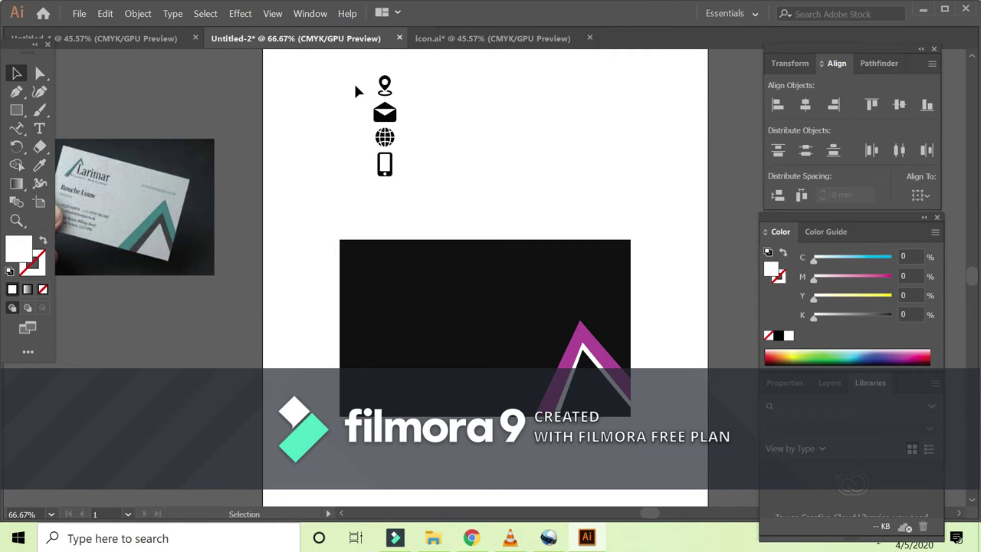
{"action": "left_click_drag", "start_coordinate": [410, 113], "coordinate": [408, 155]}
Step: Type the city and country location text beside the pin icon
{"action": "left_click", "coordinate": [447, 122]}
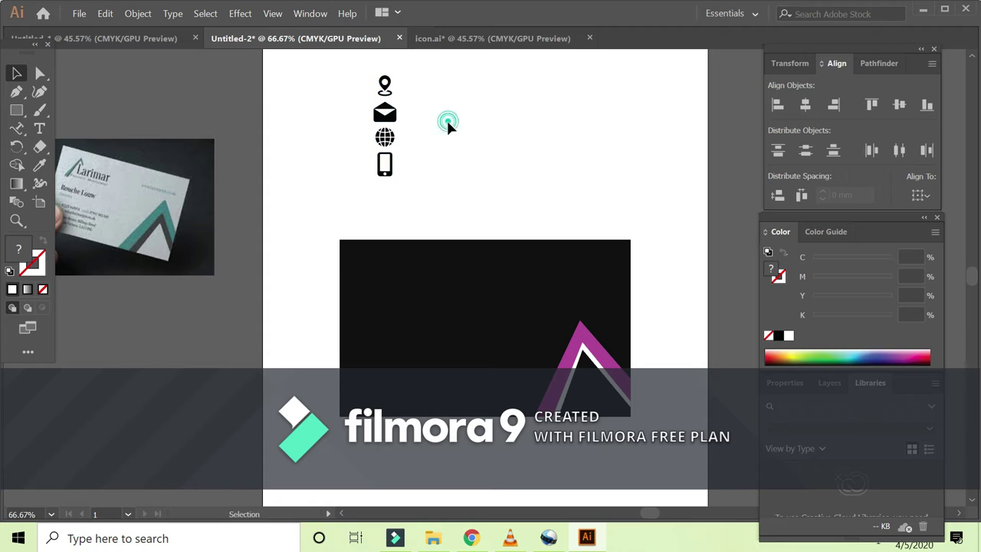
{"action": "left_click", "coordinate": [39, 128]}
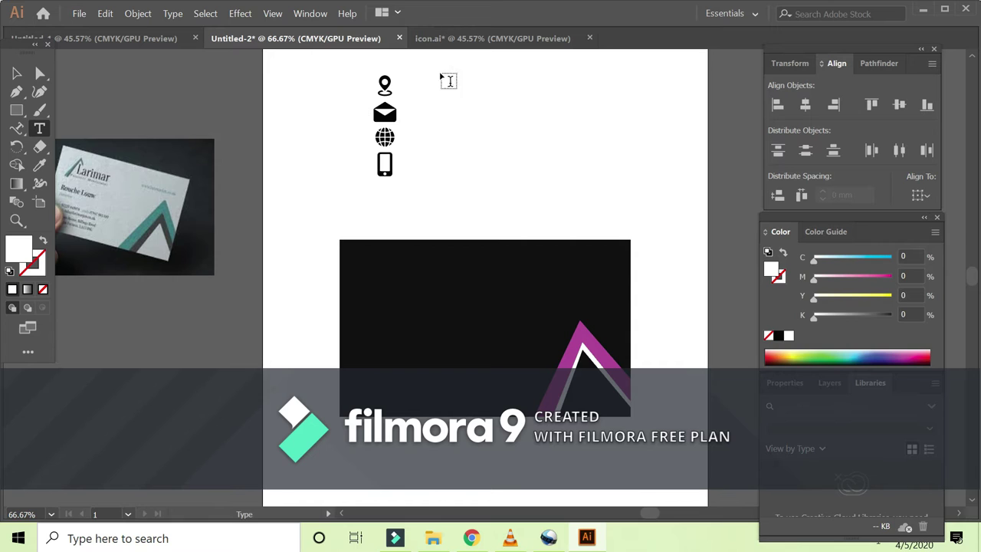
{"action": "left_click", "coordinate": [399, 80]}
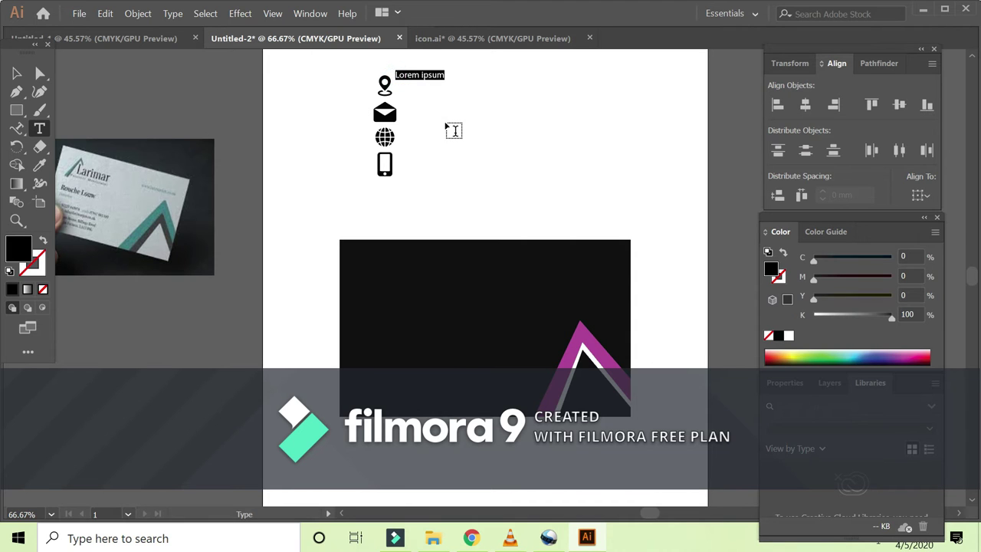
{"action": "key", "text": "BackSpace"}
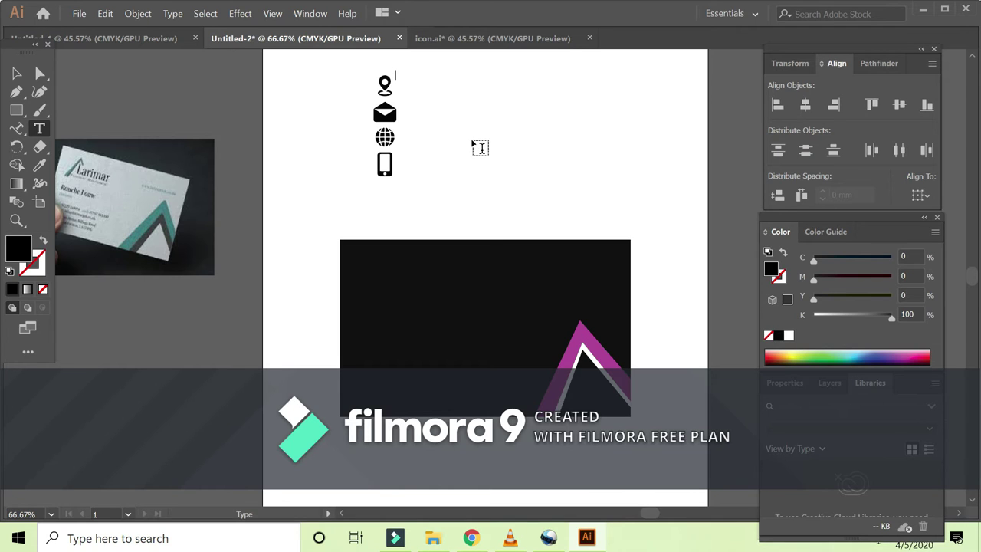
{"action": "type", "text": "D"}
{"action": "type", "text": "haka"}
{"action": "type", "text": ",Bangladesh"}
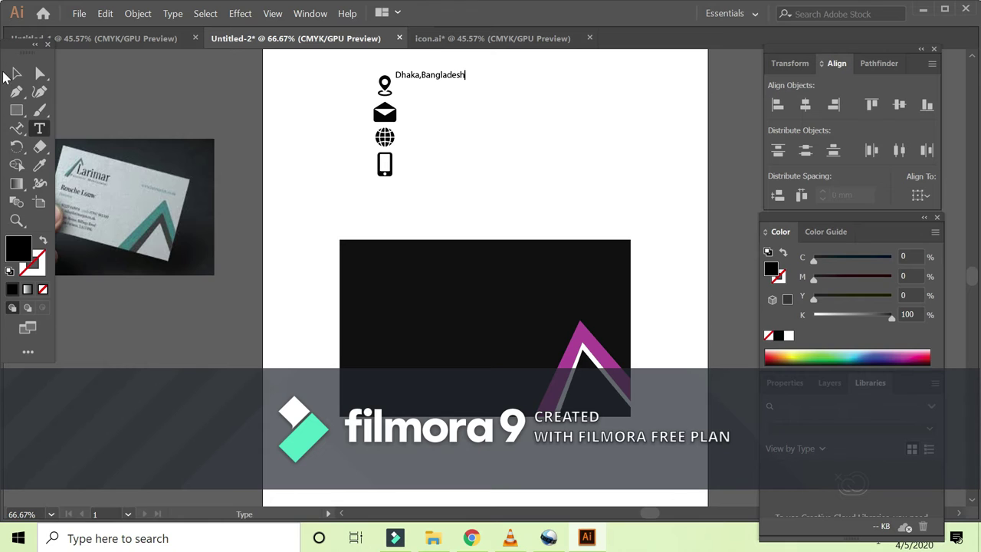
{"action": "left_click", "coordinate": [16, 72]}
{"action": "left_click", "coordinate": [39, 128]}
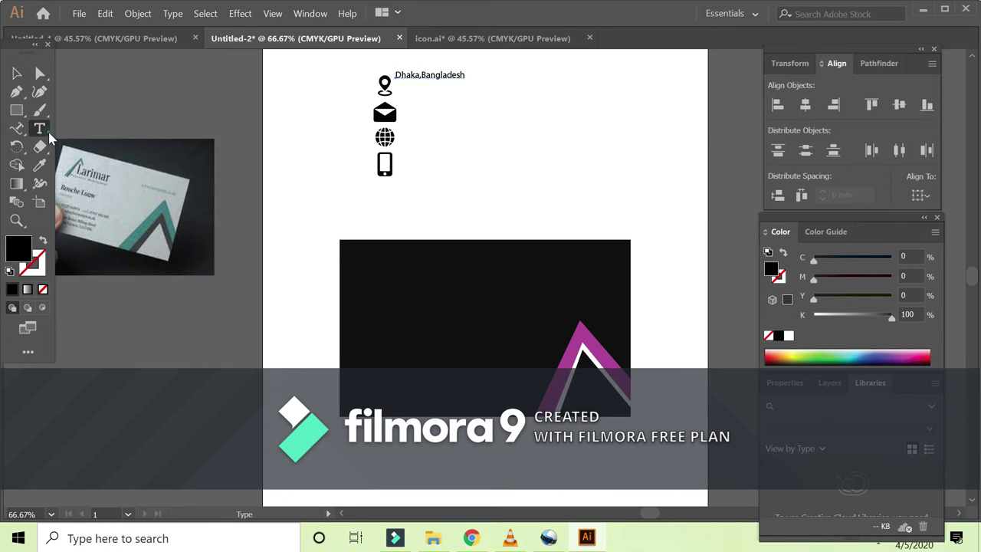
Step: Type the e-mail address beside the envelope icon
{"action": "left_click", "coordinate": [404, 108]}
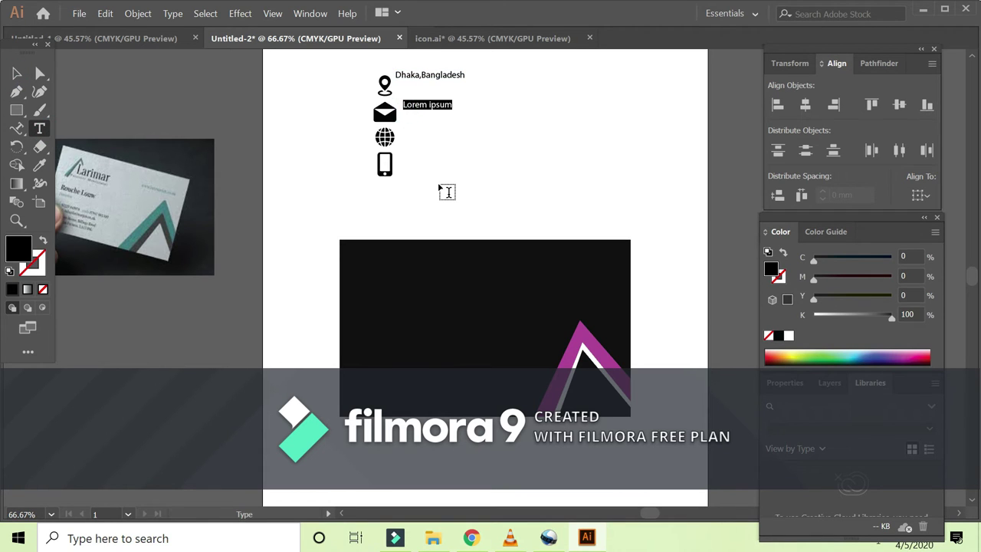
{"action": "key", "text": "BackSpace"}
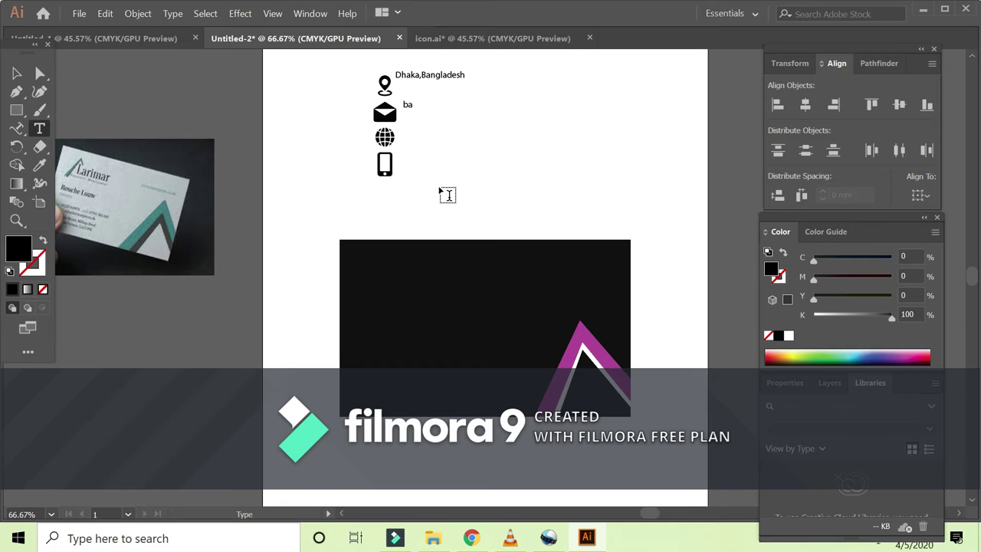
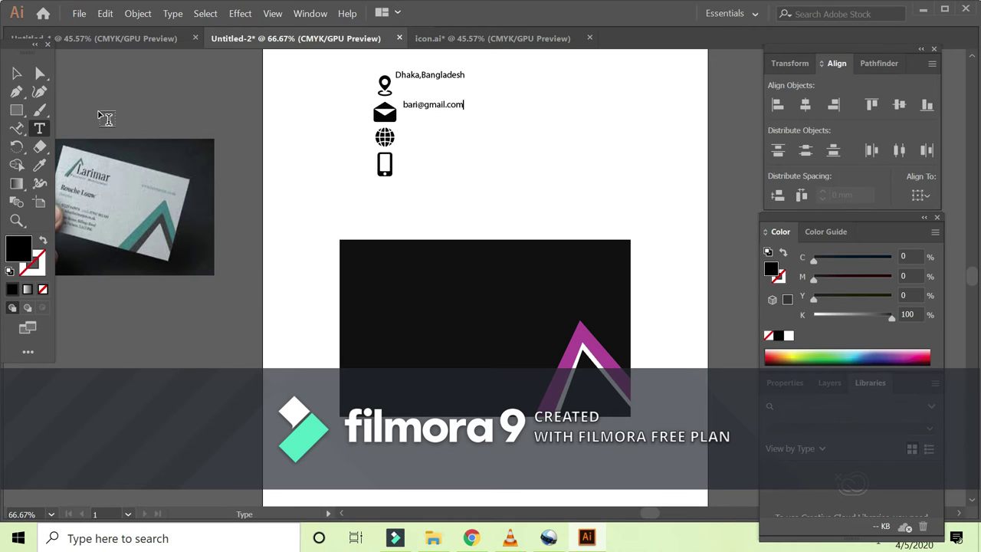
{"action": "left_click", "coordinate": [17, 72]}
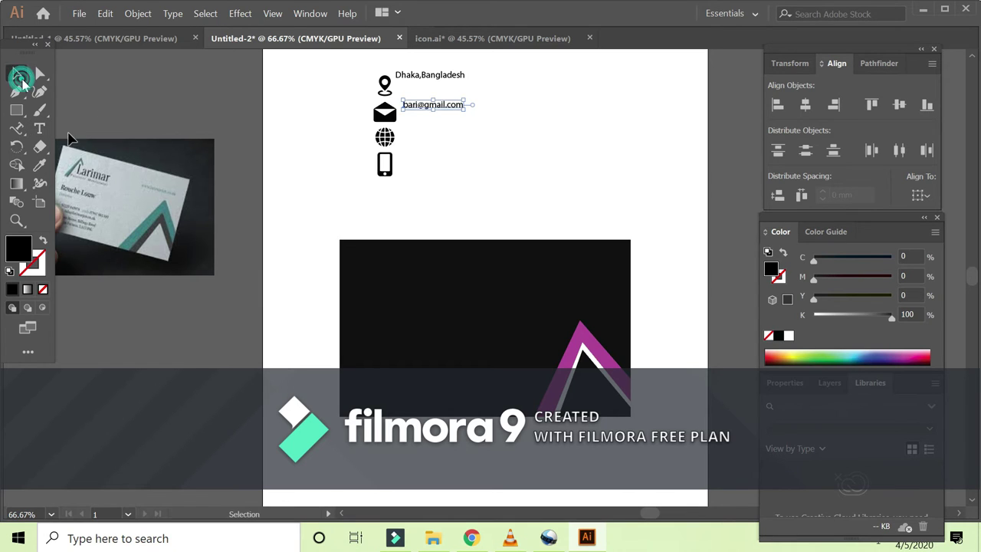
{"action": "left_click", "coordinate": [39, 129]}
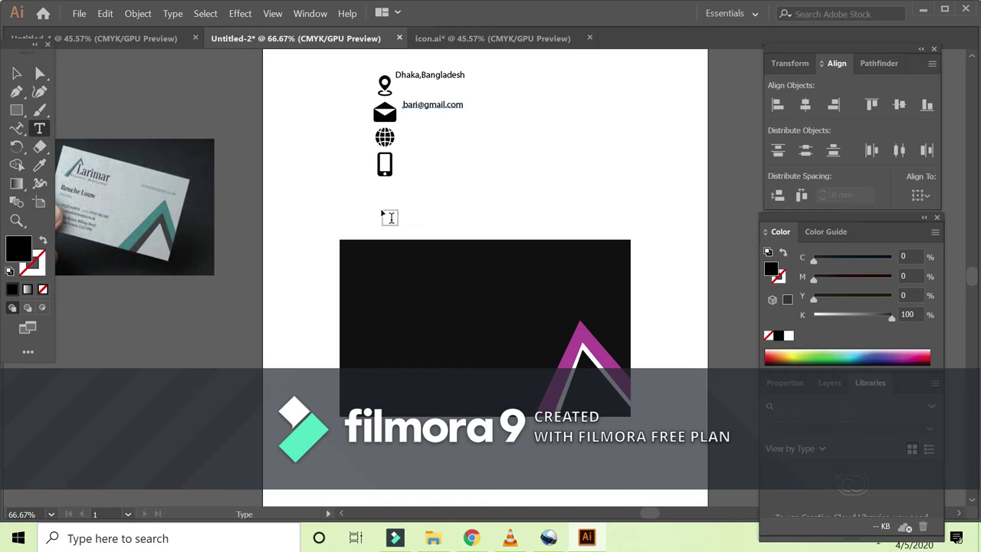
Step: Add the website and phone number labels beside the globe and phone icons
{"action": "left_click", "coordinate": [395, 130]}
{"action": "key", "text": "BackSpace"}
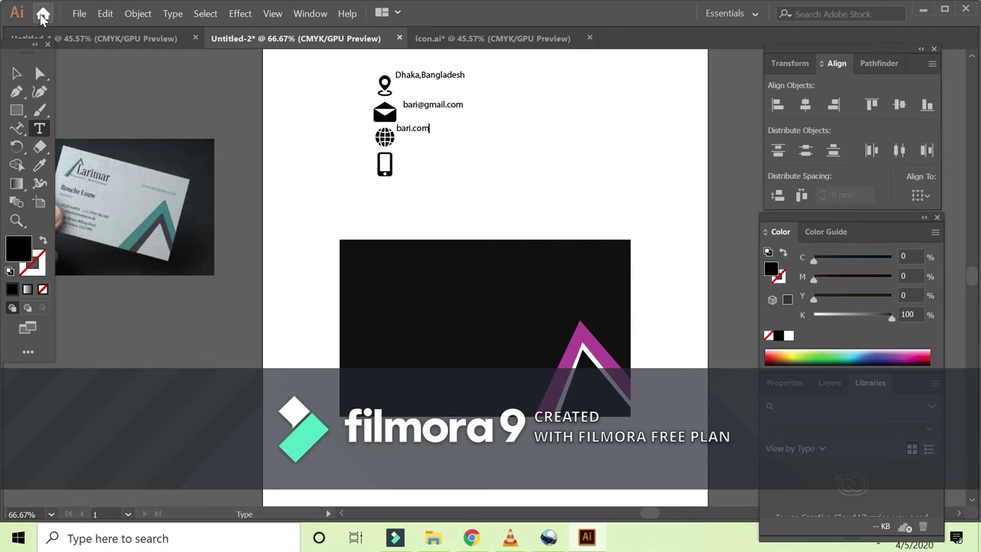
{"action": "left_click", "coordinate": [17, 73]}
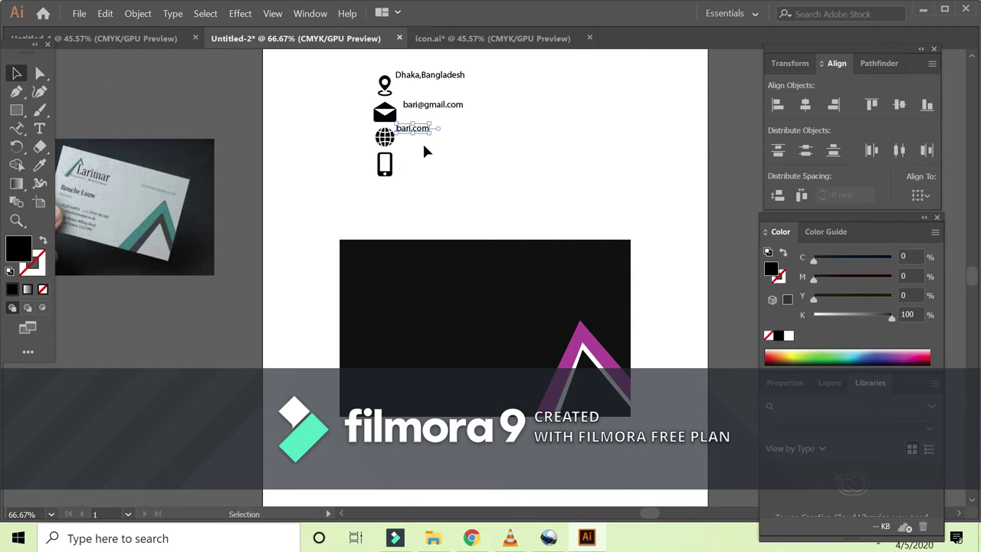
{"action": "left_click", "coordinate": [415, 164]}
{"action": "left_click", "coordinate": [39, 128]}
{"action": "left_click", "coordinate": [399, 164]}
{"action": "key", "text": "BackSpace"}
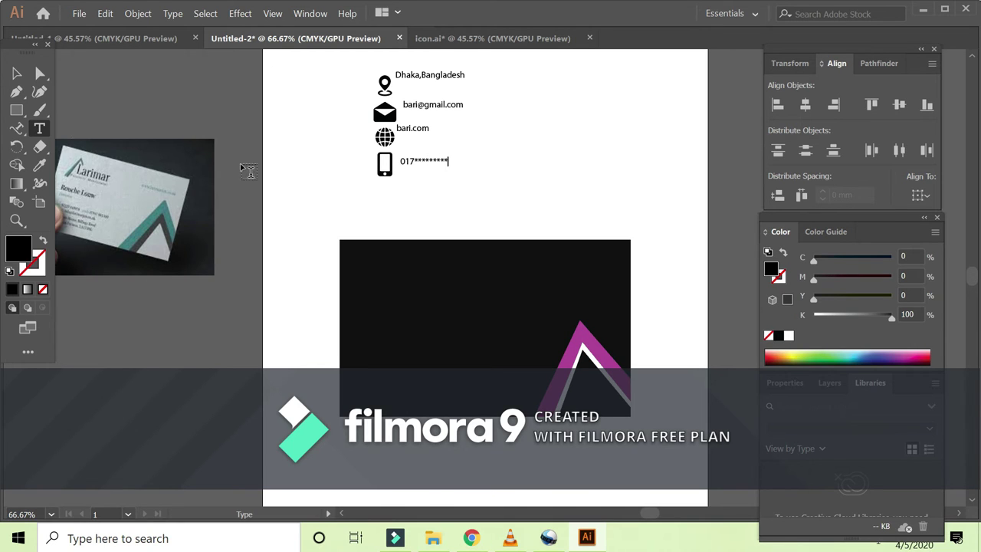
{"action": "left_click", "coordinate": [17, 74]}
{"action": "left_click", "coordinate": [526, 151]}
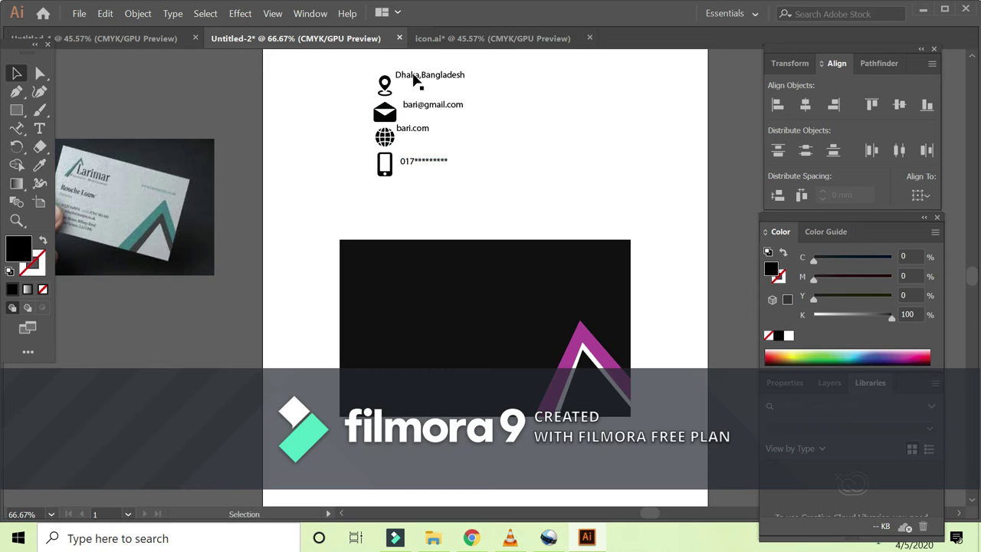
Step: Select the four contact text lines and shift them to the right
{"action": "left_click_drag", "start_coordinate": [407, 68], "coordinate": [435, 171]}
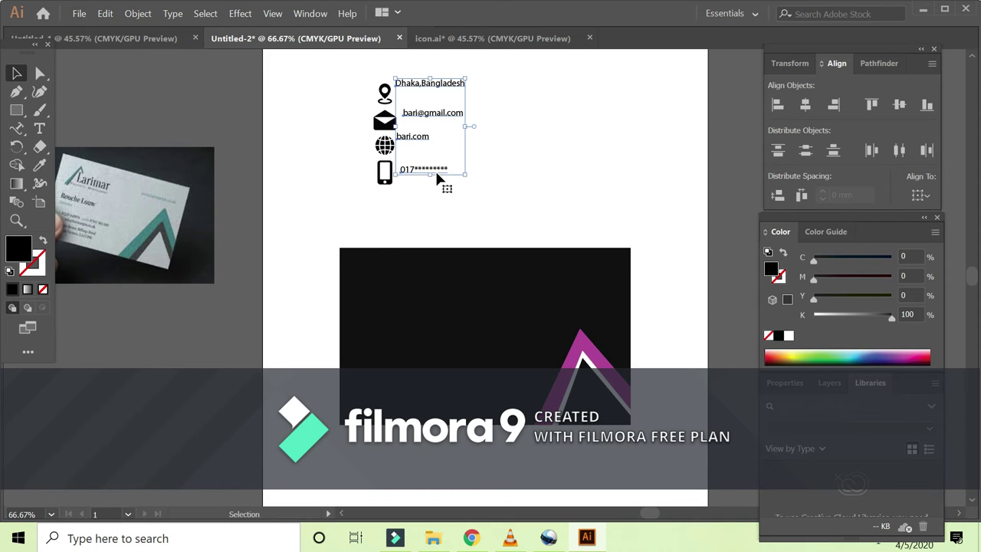
{"action": "left_click", "coordinate": [805, 106]}
{"action": "left_click", "coordinate": [601, 121]}
{"action": "left_click_drag", "start_coordinate": [392, 59], "coordinate": [442, 171]}
{"action": "left_click", "coordinate": [421, 115]}
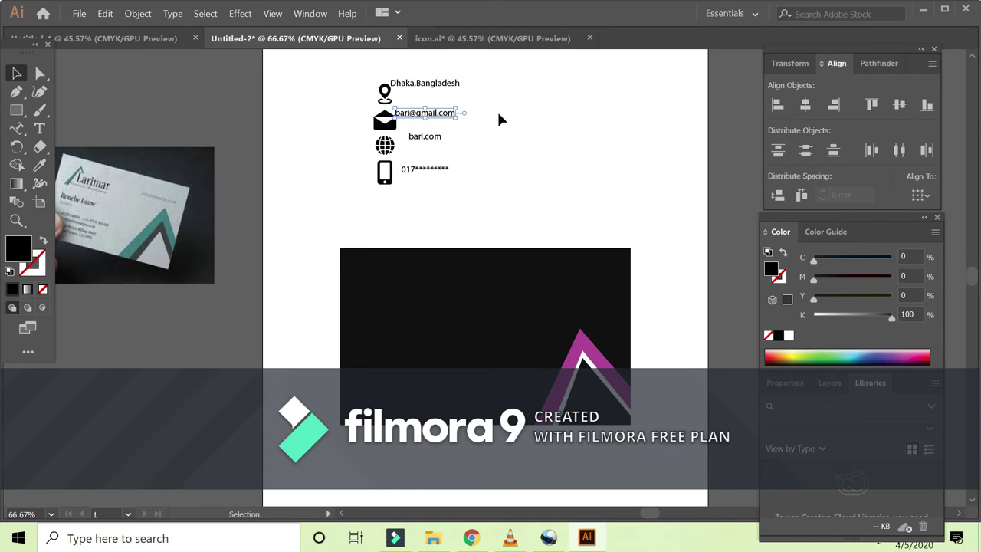
{"action": "left_click_drag", "start_coordinate": [418, 92], "coordinate": [448, 172]}
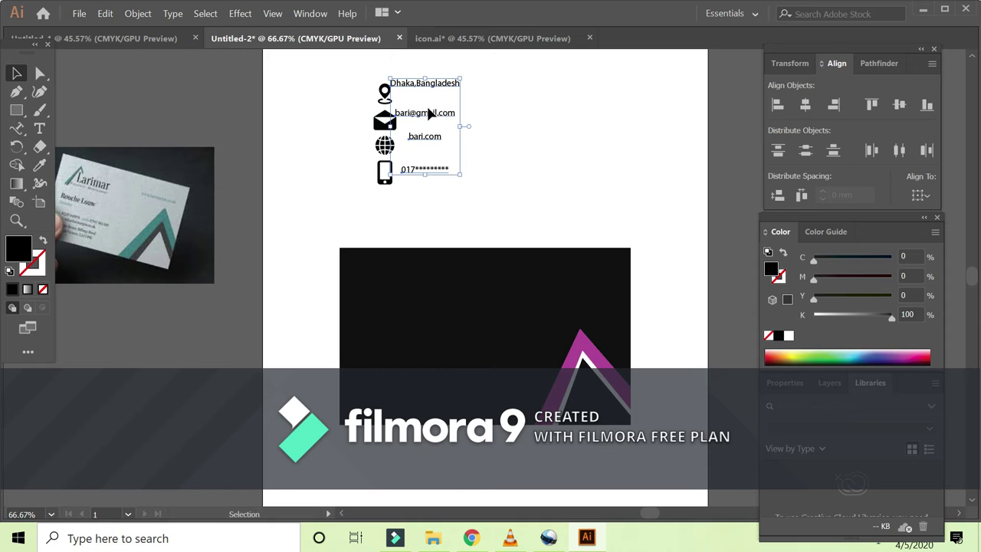
{"action": "left_click_drag", "start_coordinate": [424, 83], "coordinate": [489, 87]}
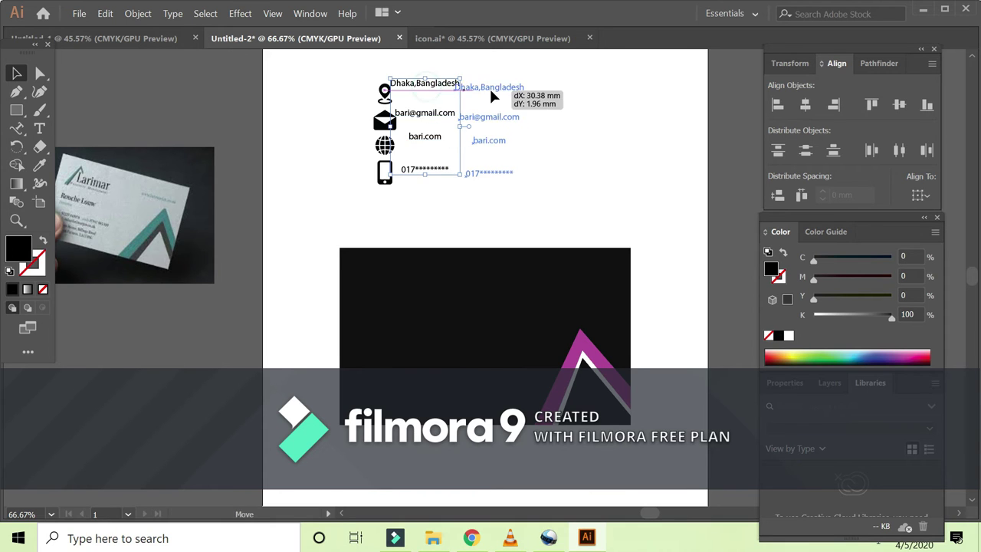
Step: Left-align the contact lines and nudge them into place beside the icons
{"action": "left_click", "coordinate": [775, 105]}
{"action": "left_click", "coordinate": [586, 150]}
{"action": "left_click_drag", "start_coordinate": [444, 68], "coordinate": [525, 192]}
{"action": "key", "text": "Left"}
{"action": "key", "text": "Left"}
{"action": "key", "text": "Left"}
{"action": "key", "text": "Left"}
{"action": "key", "text": "Left"}
{"action": "key", "text": "Left"}
{"action": "key", "text": "Left"}
{"action": "key", "text": "Left"}
{"action": "key", "text": "Left"}
{"action": "key", "text": "Left"}
{"action": "key", "text": "Left"}
{"action": "key", "text": "Left"}
{"action": "key", "text": "Left"}
{"action": "key", "text": "Left"}
{"action": "key", "text": "Left"}
{"action": "key", "text": "Left"}
{"action": "key", "text": "Left"}
{"action": "key", "text": "Left"}
{"action": "key", "text": "Left"}
{"action": "key", "text": "Left"}
{"action": "key", "text": "Left"}
{"action": "key", "text": "Left"}
{"action": "key", "text": "Left"}
{"action": "key", "text": "Left"}
{"action": "key", "text": "Left"}
{"action": "key", "text": "Left"}
{"action": "key", "text": "Left"}
{"action": "key", "text": "Left"}
{"action": "key", "text": "Left"}
{"action": "key", "text": "Left"}
{"action": "key", "text": "Down"}
{"action": "key", "text": "Down"}
{"action": "key", "text": "Right"}
{"action": "key", "text": "Right"}
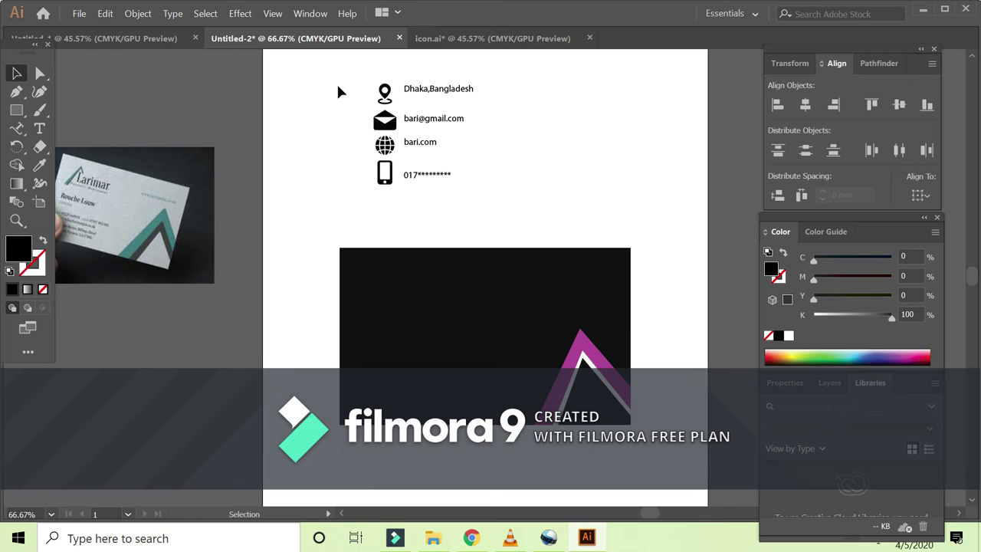
Step: Shrink the contact text slightly and group it with the icons
{"action": "left_click_drag", "start_coordinate": [410, 72], "coordinate": [486, 195]}
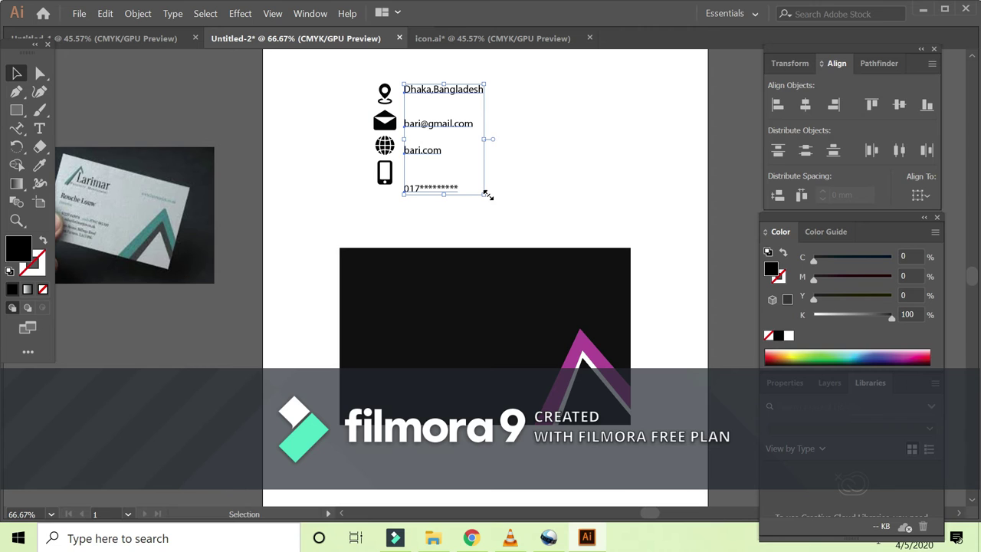
{"action": "left_click_drag", "start_coordinate": [486, 195], "coordinate": [477, 184]}
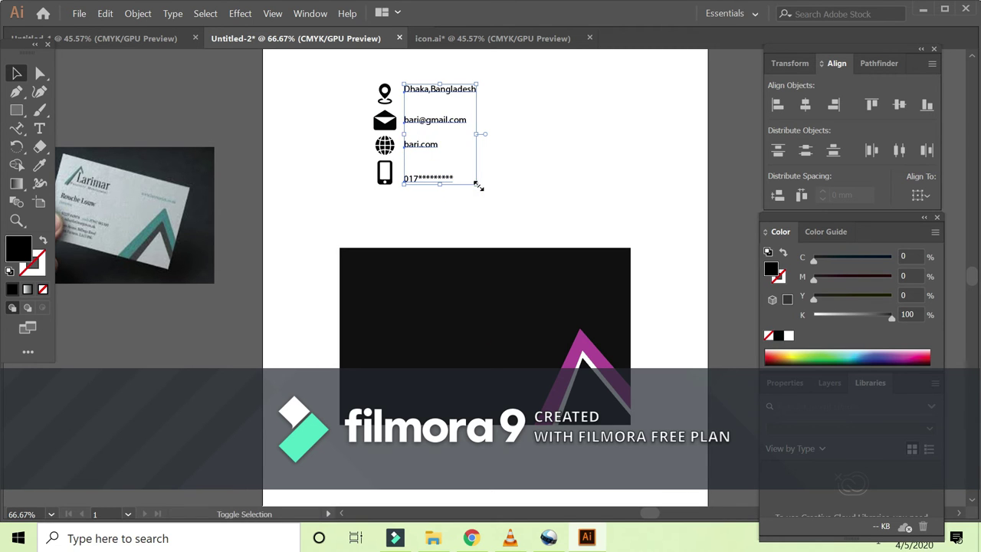
{"action": "left_click", "coordinate": [538, 185]}
{"action": "left_click_drag", "start_coordinate": [350, 66], "coordinate": [486, 199]}
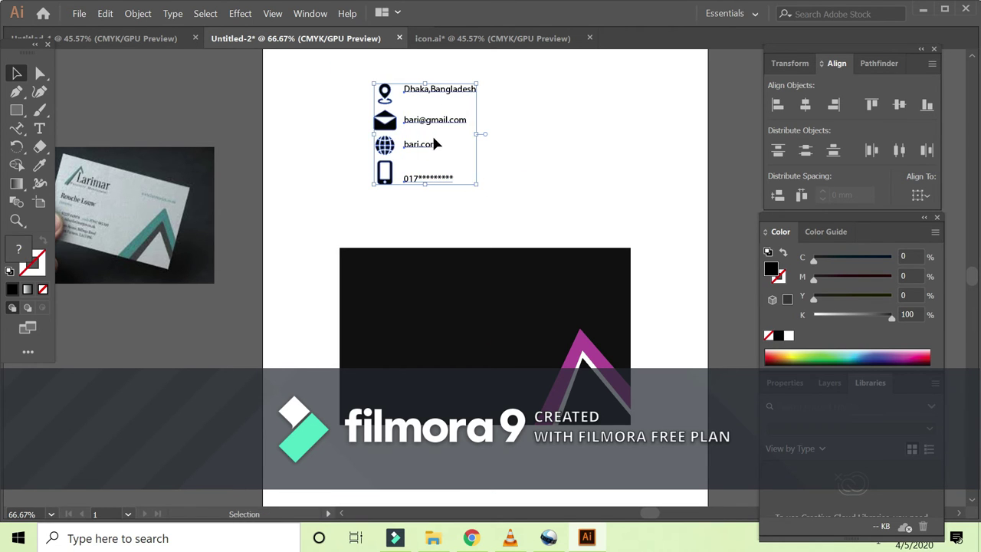
{"action": "right_click", "coordinate": [433, 143]}
{"action": "left_click", "coordinate": [495, 221]}
Step: Try the contact block on the dark card, then move it back above and ungroup it
{"action": "mouse_move", "coordinate": [387, 114]}
{"action": "left_mouse_down"}
{"action": "mouse_move", "coordinate": [398, 291]}
{"action": "mouse_move", "coordinate": [370, 351]}
{"action": "left_mouse_up"}
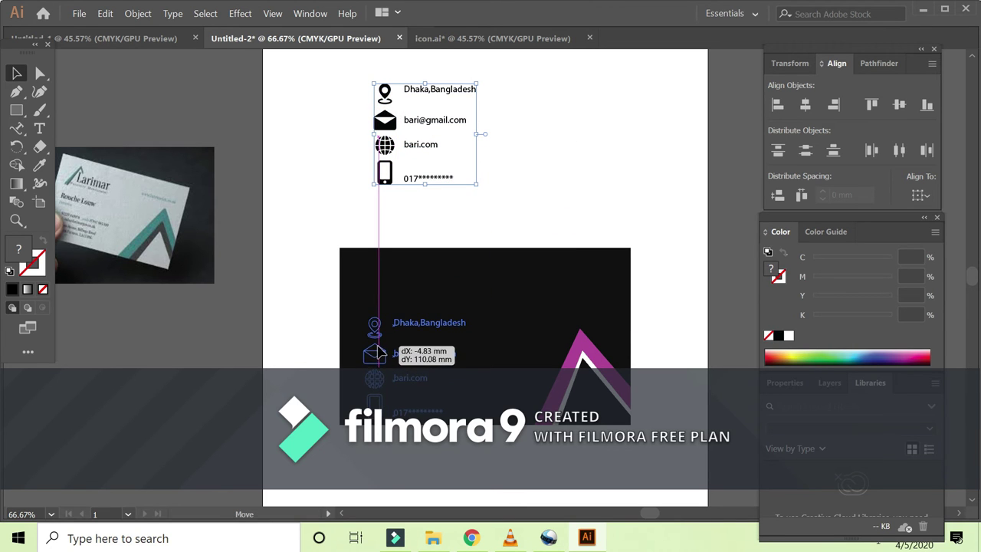
{"action": "left_click_drag", "start_coordinate": [370, 351], "coordinate": [359, 352]}
{"action": "left_click", "coordinate": [308, 192]}
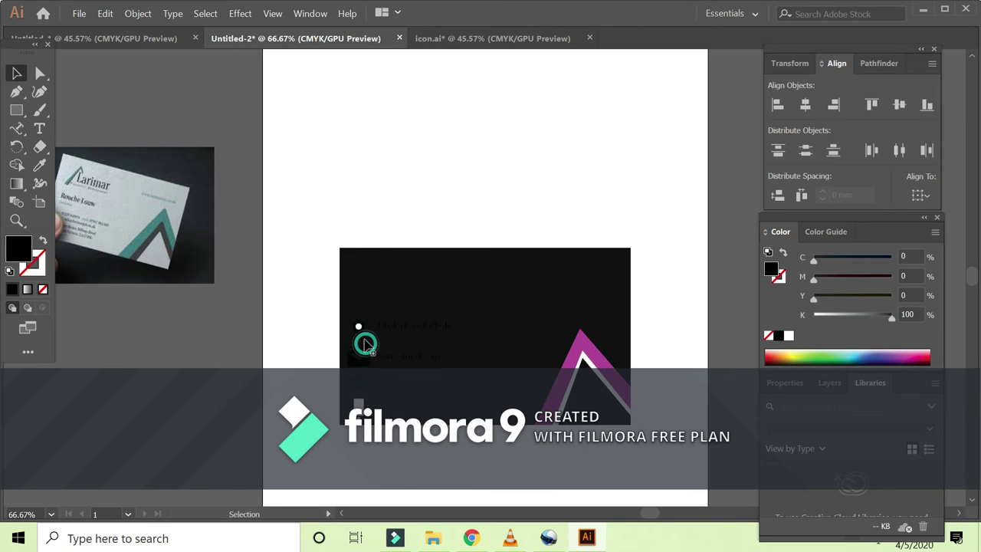
{"action": "left_click_drag", "start_coordinate": [359, 329], "coordinate": [386, 115]}
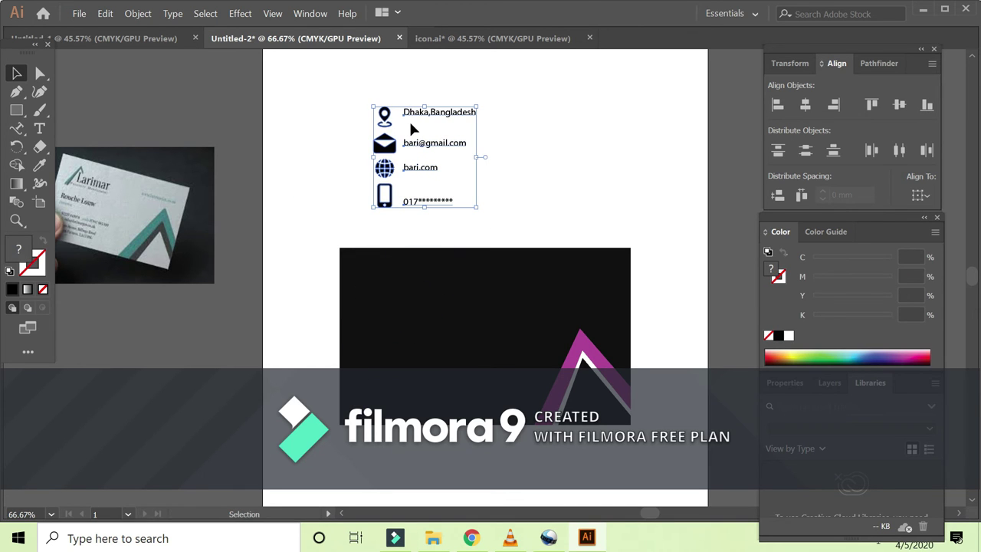
{"action": "right_click", "coordinate": [413, 116]}
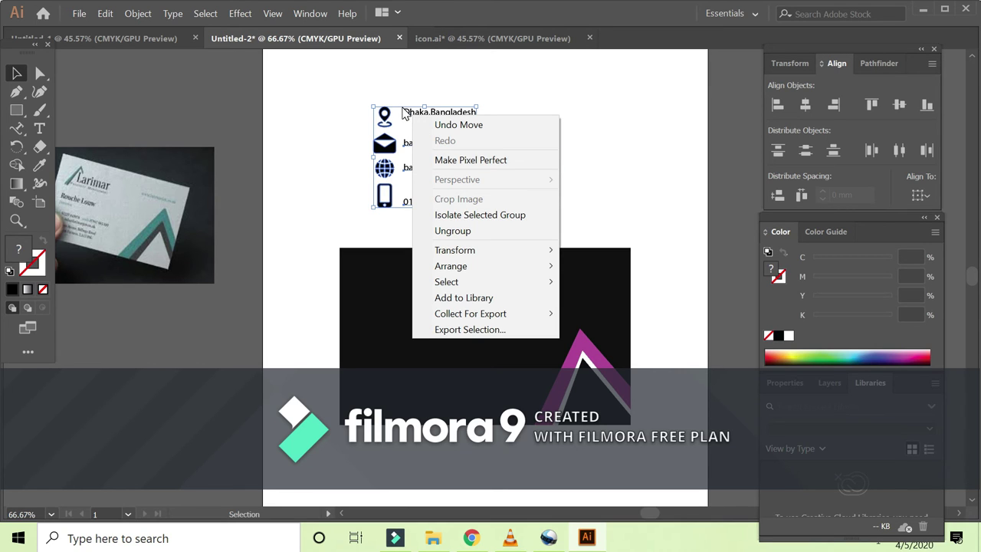
{"action": "left_click", "coordinate": [450, 230]}
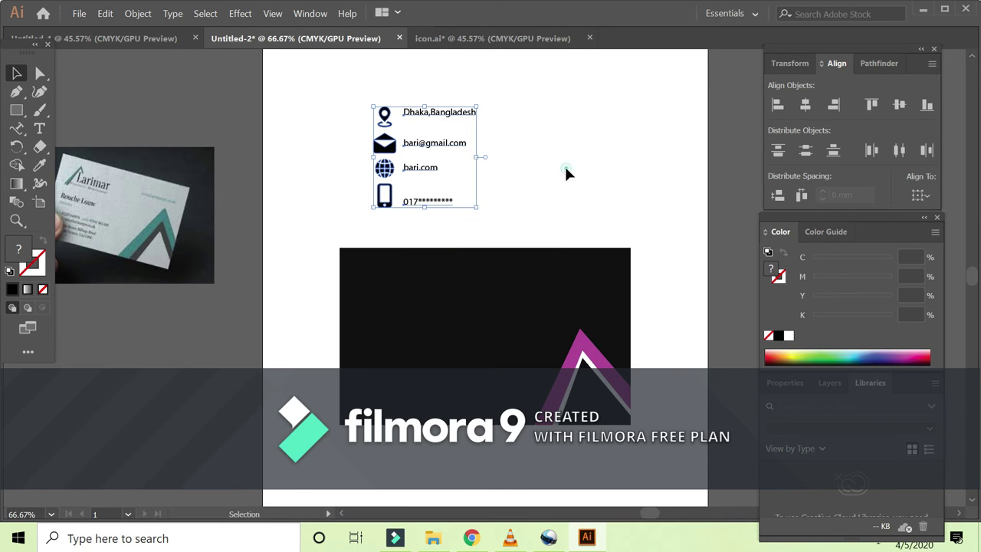
Step: Undo the ungrouping, then ungroup the contact group again via the phone icon
{"action": "left_click", "coordinate": [564, 164]}
{"action": "left_click", "coordinate": [383, 196]}
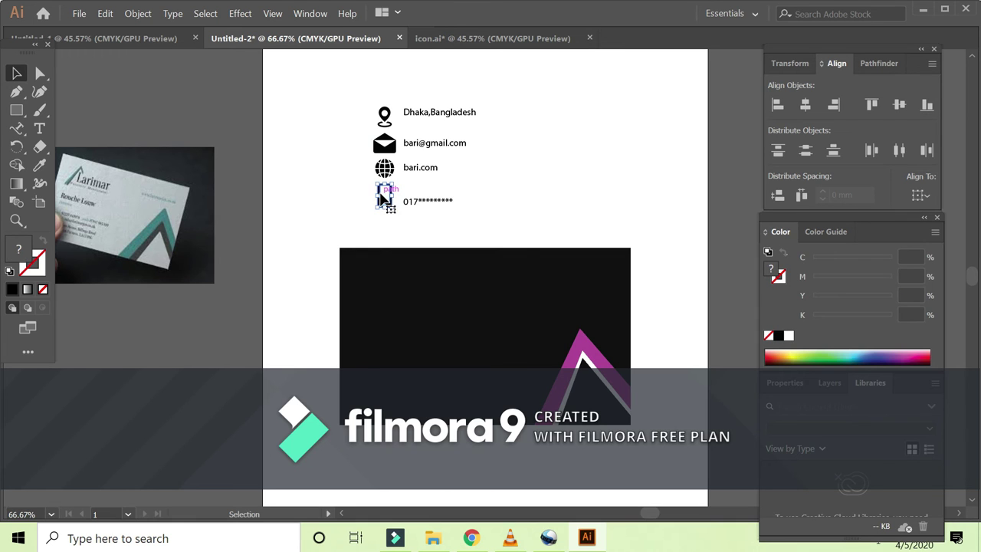
{"action": "right_click", "coordinate": [381, 199]}
{"action": "left_click", "coordinate": [429, 203]}
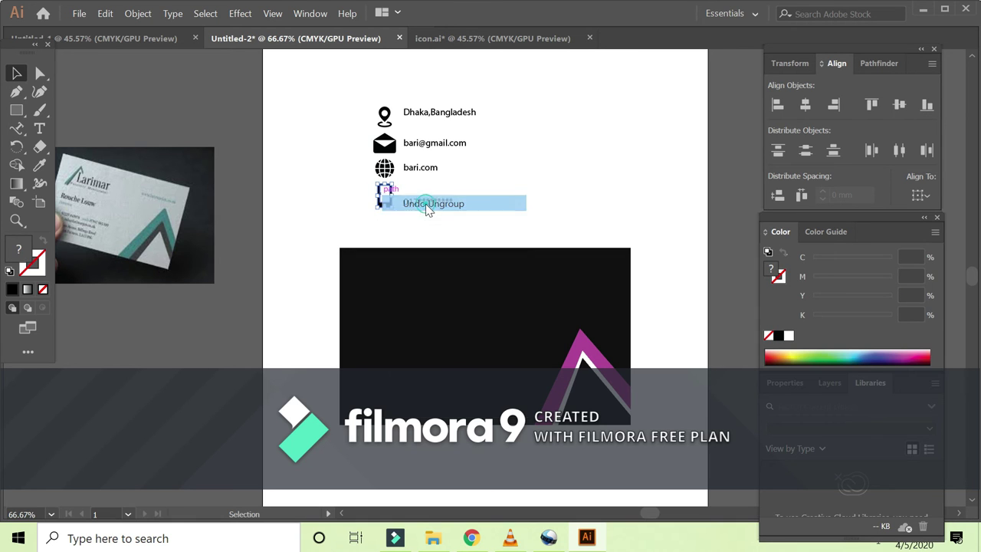
{"action": "left_click", "coordinate": [320, 215]}
{"action": "left_click", "coordinate": [383, 196]}
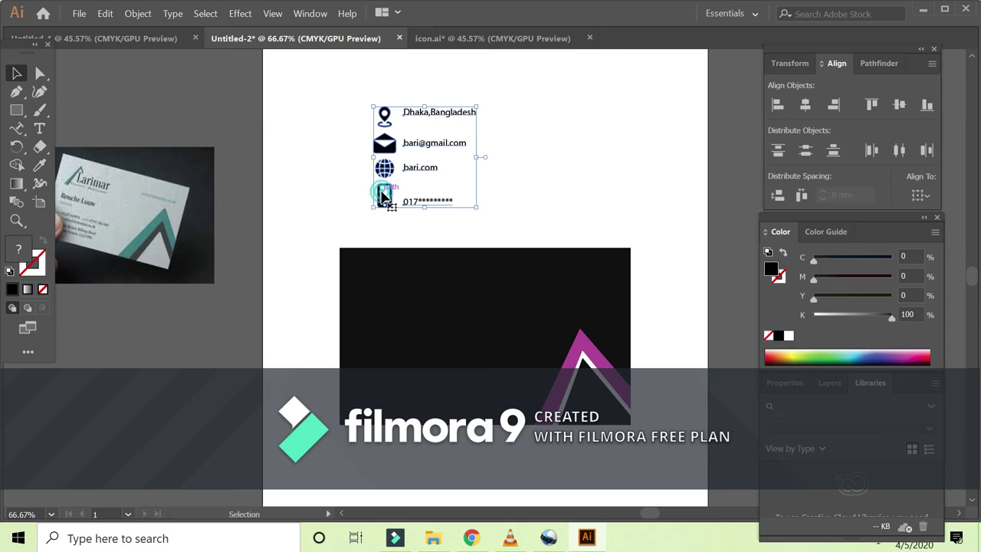
{"action": "right_click", "coordinate": [382, 197]}
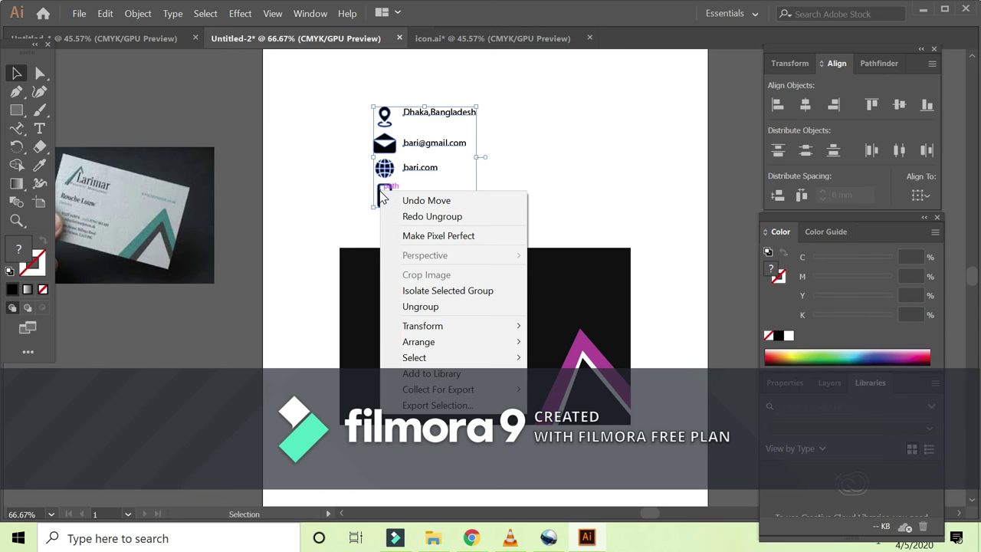
{"action": "left_click", "coordinate": [445, 304]}
Step: Ungroup the phone icon so every contact item is separate
{"action": "left_click_drag", "start_coordinate": [514, 192], "coordinate": [445, 206]}
{"action": "left_click", "coordinate": [416, 226]}
{"action": "left_click", "coordinate": [385, 199]}
{"action": "right_click", "coordinate": [383, 196]}
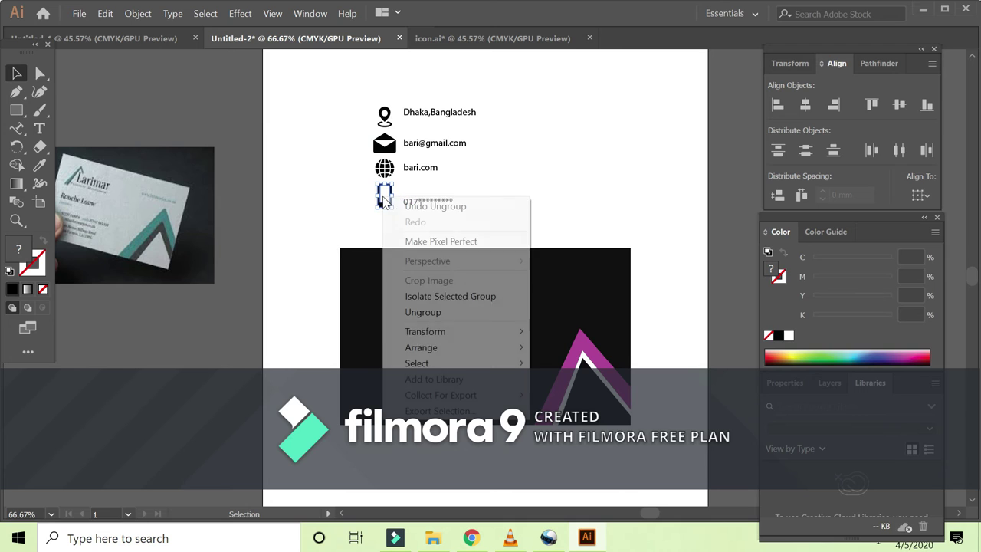
{"action": "left_click", "coordinate": [446, 311]}
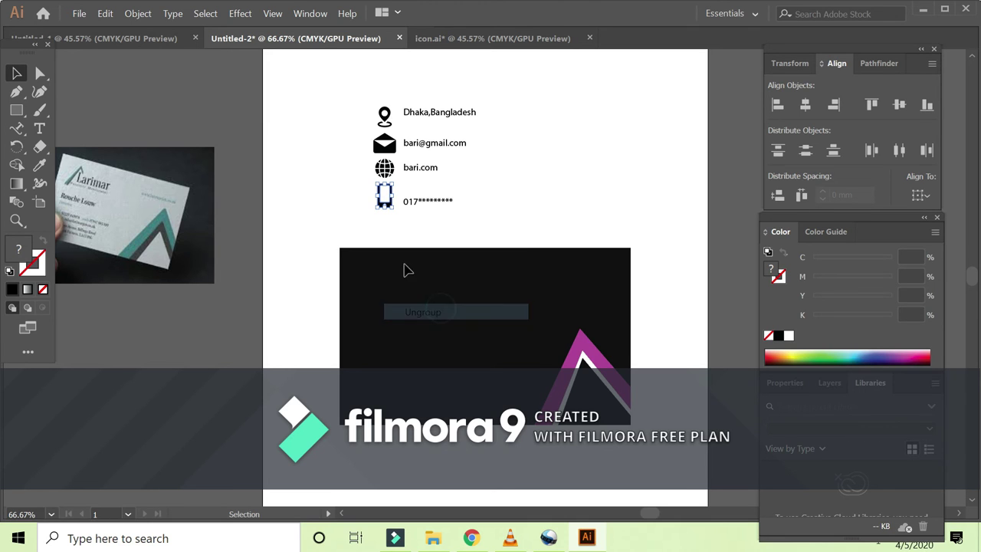
{"action": "left_click", "coordinate": [394, 219]}
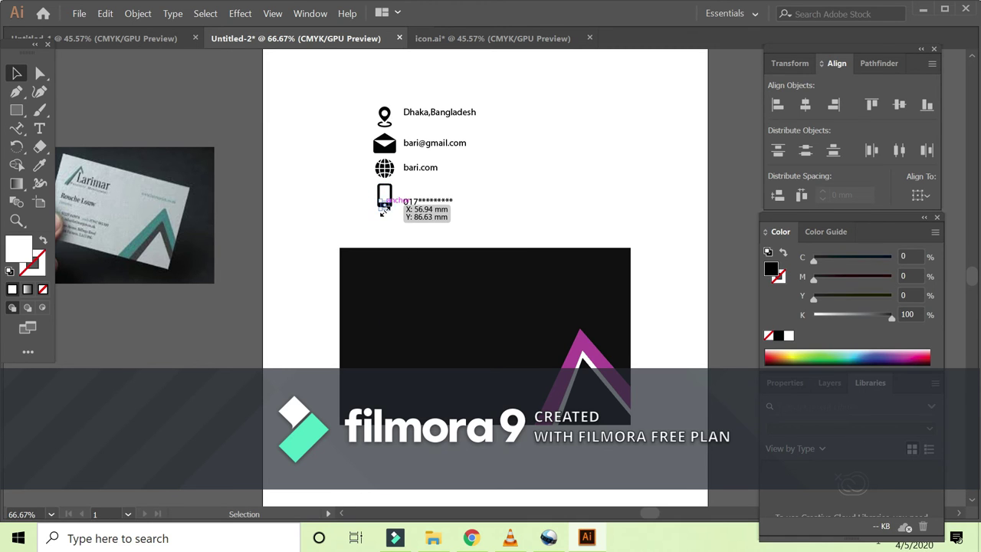
{"action": "left_click", "coordinate": [383, 218]}
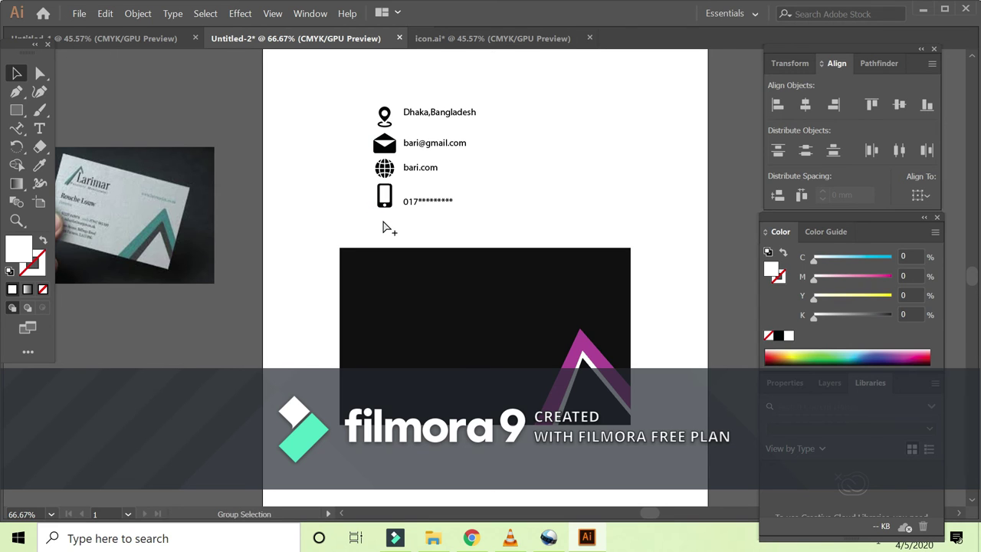
Step: Regroup all contact icons and text, then drag the group toward the card
{"action": "scroll", "coordinate": [383, 225], "scroll_direction": "up", "scroll_amount": 1}
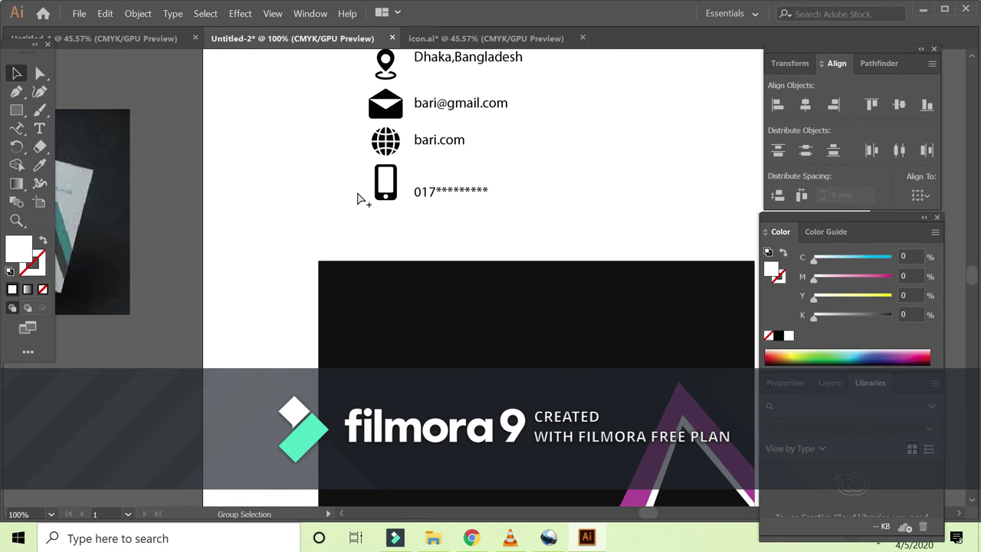
{"action": "scroll", "coordinate": [366, 197], "scroll_direction": "down", "scroll_amount": 1}
{"action": "left_click_drag", "start_coordinate": [366, 92], "coordinate": [442, 207]}
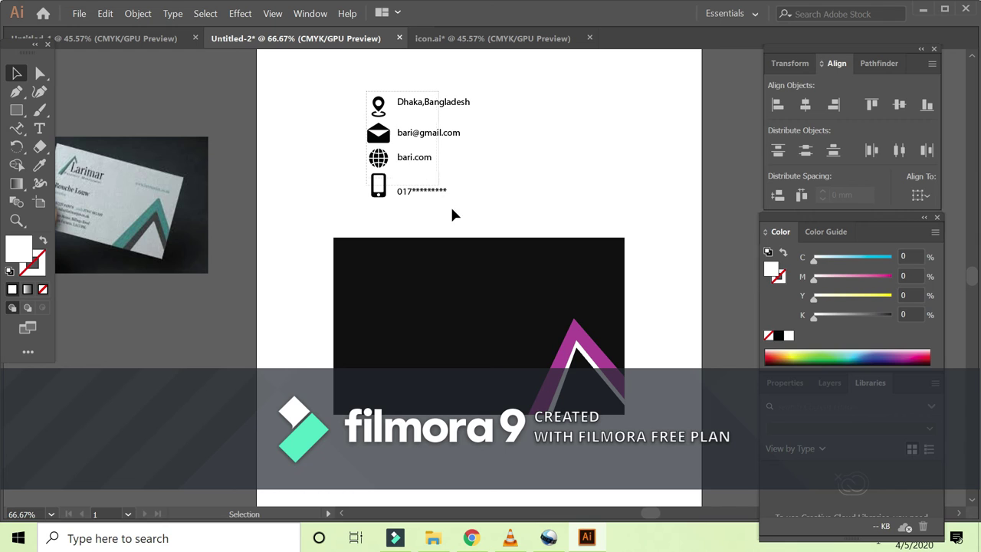
{"action": "right_click", "coordinate": [420, 170]}
{"action": "left_click", "coordinate": [452, 255]}
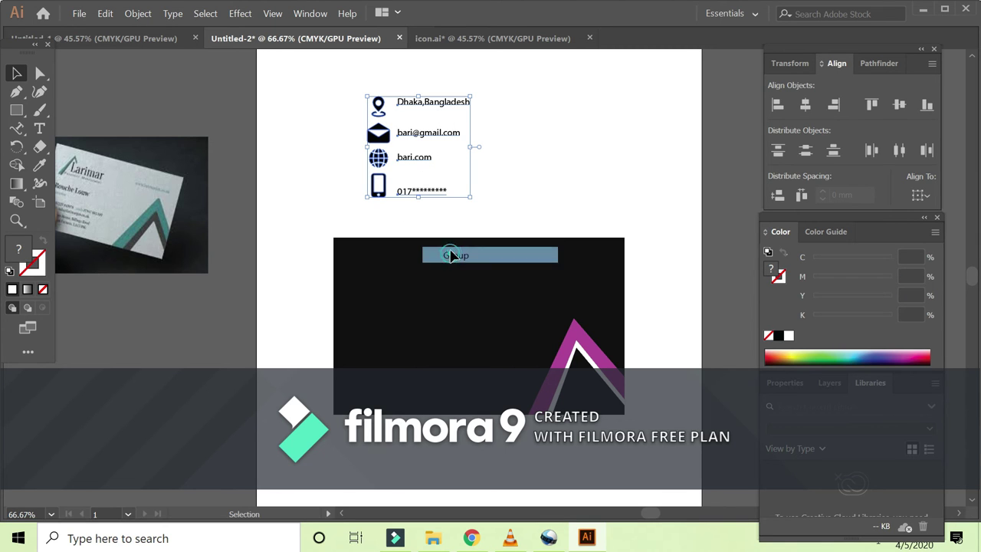
{"action": "left_click_drag", "start_coordinate": [404, 149], "coordinate": [413, 332]}
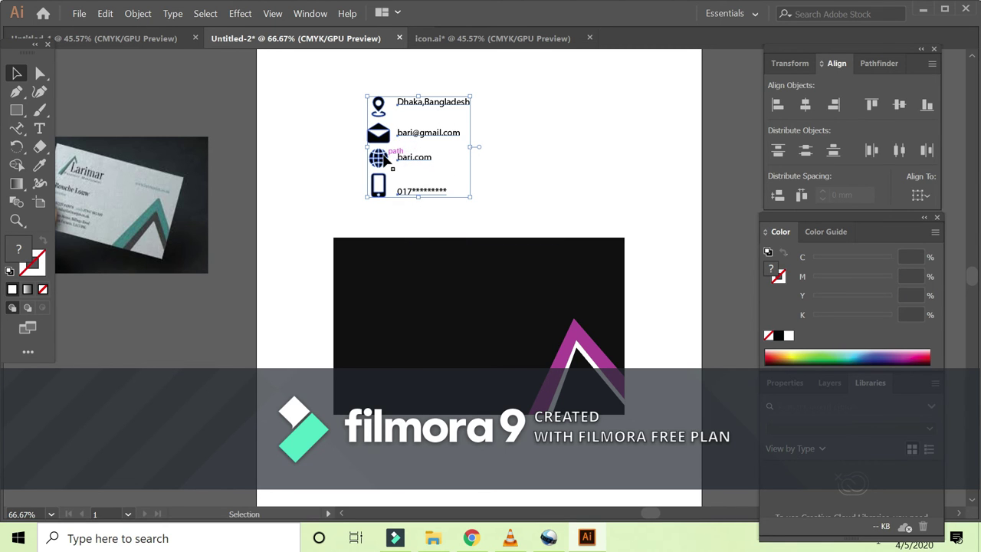
{"action": "mouse_move", "coordinate": [471, 537]}
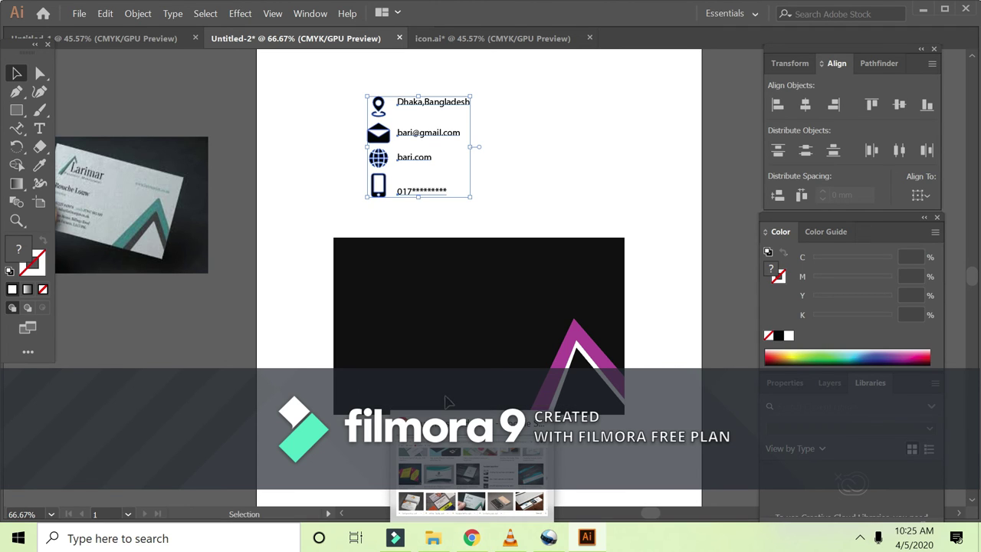
Step: Drop the contact group onto the card's lower-left corner and deselect it
{"action": "mouse_move", "coordinate": [377, 136]}
{"action": "left_mouse_down"}
{"action": "mouse_move", "coordinate": [373, 259]}
{"action": "mouse_move", "coordinate": [355, 345]}
{"action": "left_mouse_up"}
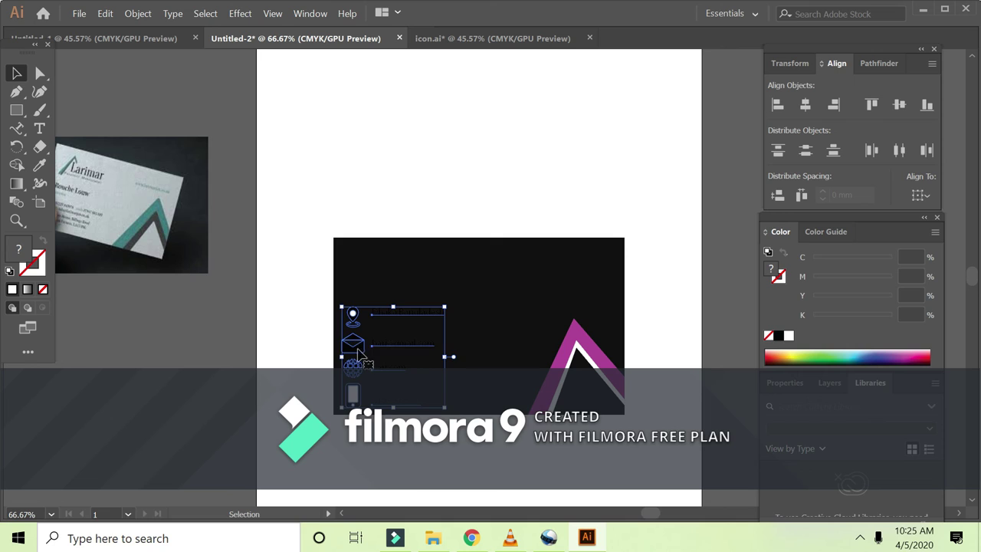
{"action": "left_click", "coordinate": [264, 193]}
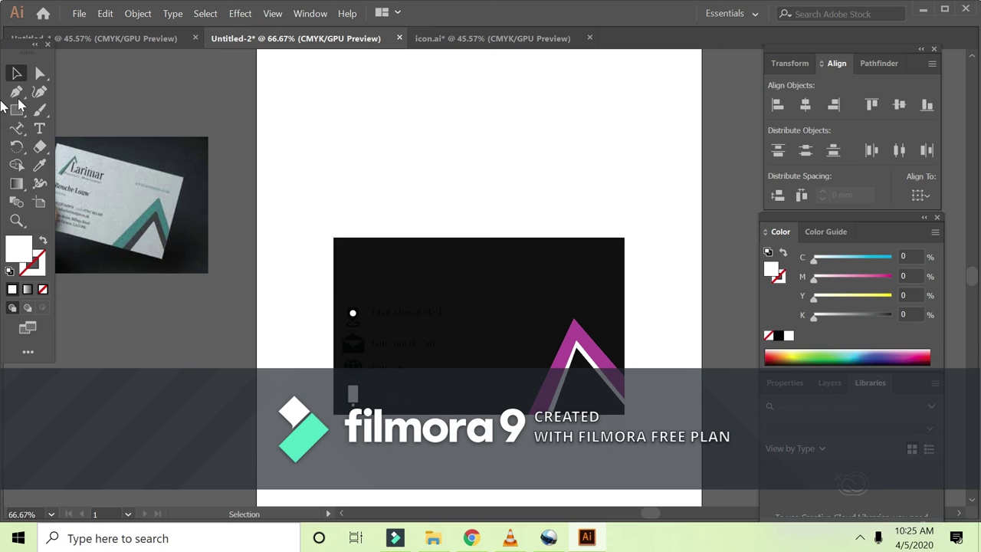
{"action": "left_click", "coordinate": [40, 125]}
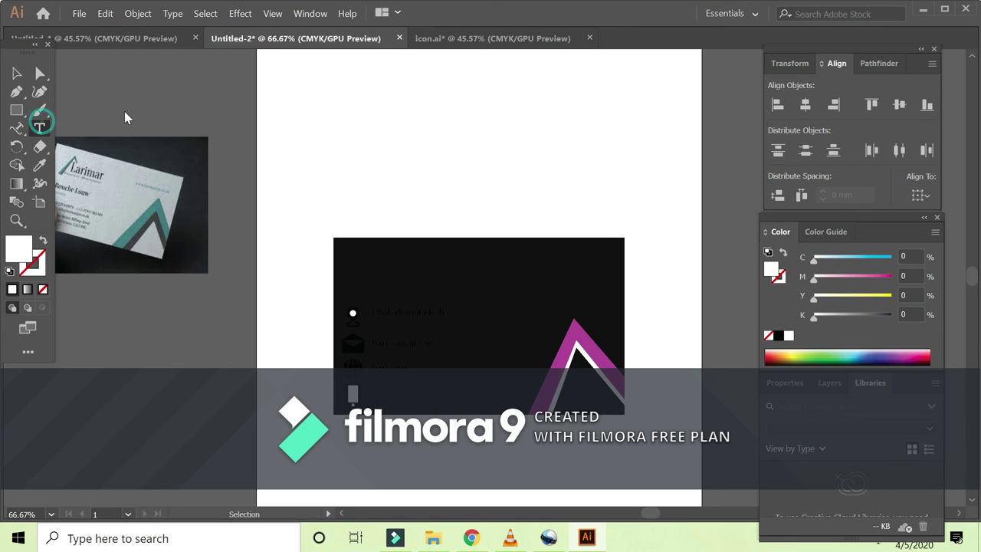
Step: Type the heading 'Home Creat', correcting the mistyped letter
{"action": "left_click", "coordinate": [379, 146]}
{"action": "key", "text": "BackSpace"}
{"action": "type", "text": "Home"}
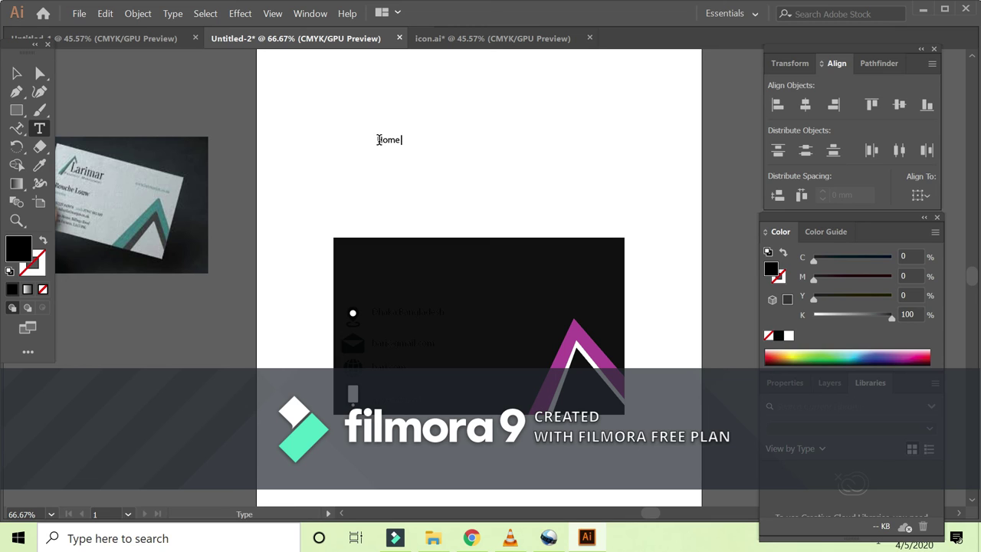
{"action": "type", "text": "C"}
{"action": "key", "text": "BackSpace"}
{"action": "key", "text": "BackSpace"}
{"action": "type", "text": "reat"}
{"action": "left_click", "coordinate": [17, 73]}
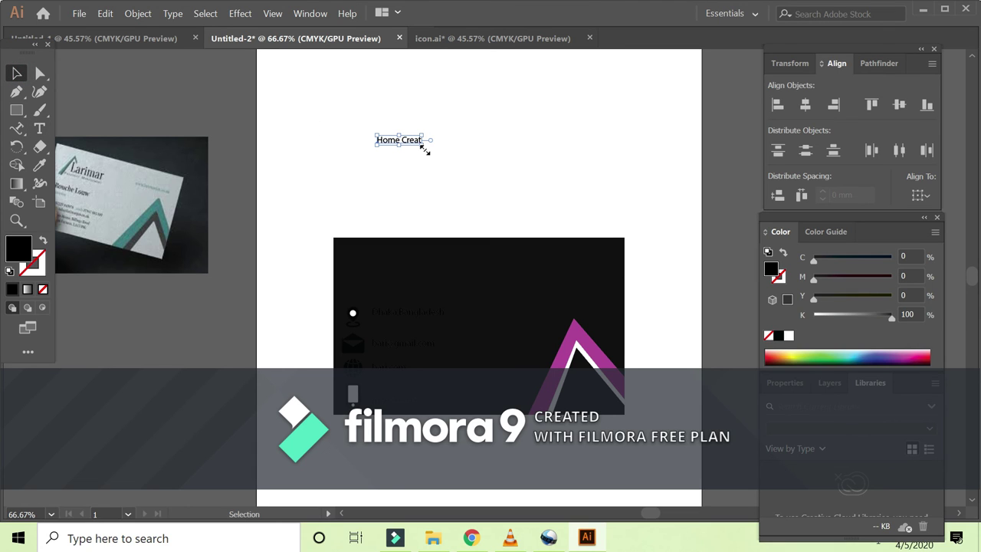
Step: Enlarge the 'Home Creat' heading and move it to the card's top-left
{"action": "left_click_drag", "start_coordinate": [422, 144], "coordinate": [480, 192]}
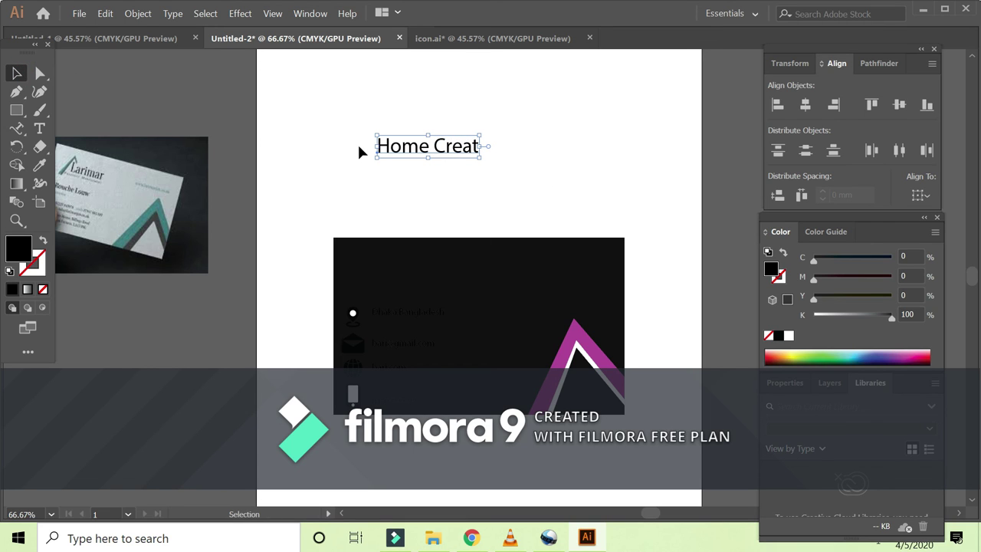
{"action": "left_click", "coordinate": [446, 146]}
{"action": "left_click_drag", "start_coordinate": [447, 146], "coordinate": [415, 263]}
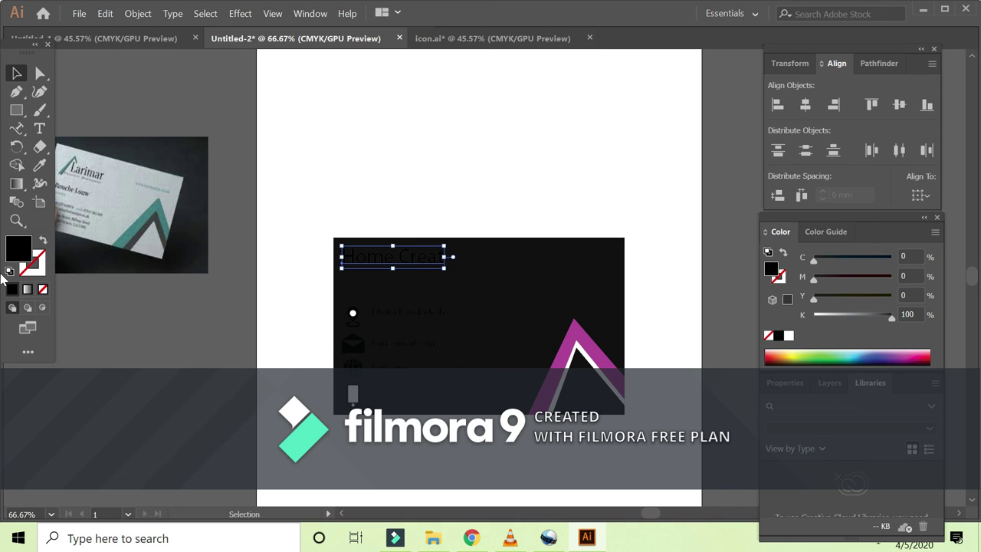
Step: Give the 'Home Creat' heading a magenta fill
{"action": "double_click", "coordinate": [29, 249]}
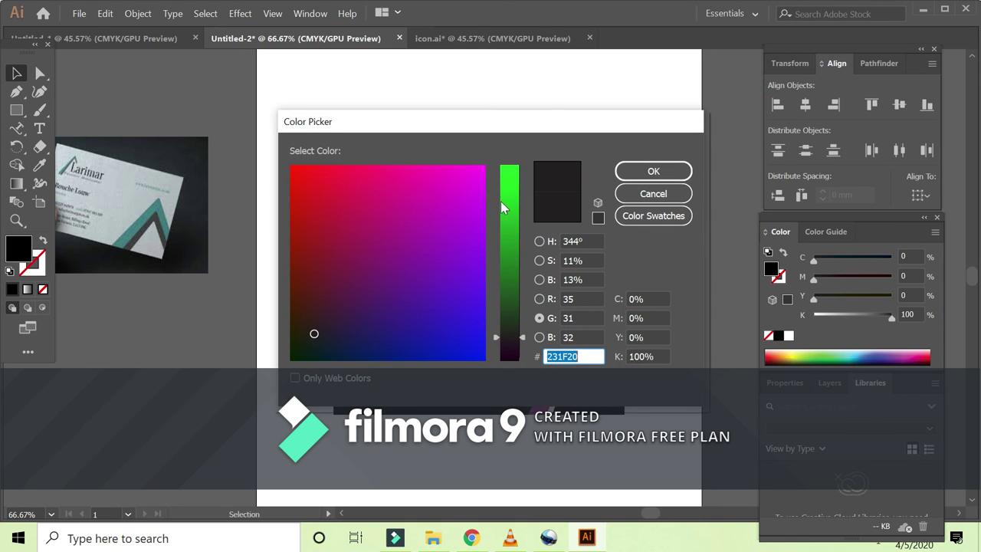
{"action": "left_click", "coordinate": [423, 181]}
{"action": "left_click", "coordinate": [651, 170]}
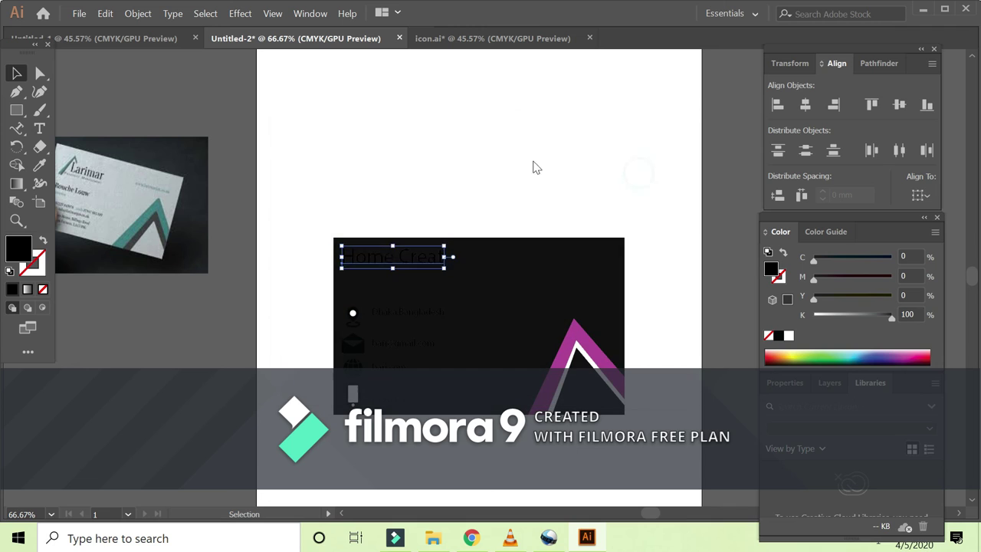
{"action": "left_click", "coordinate": [514, 147]}
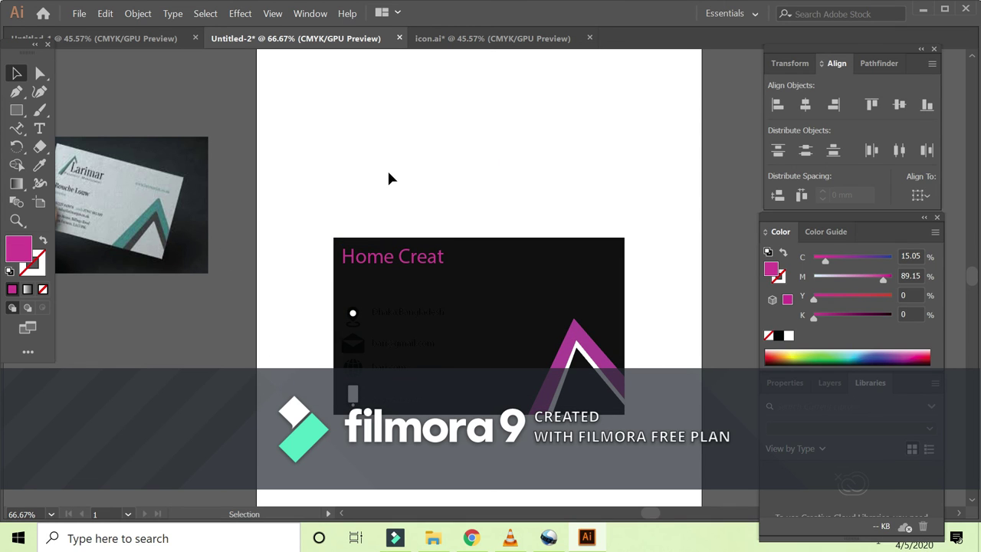
Step: Change the card background fill to blue (C 89.33%, M 81.88%)
{"action": "key", "text": "ctrl+a"}
{"action": "left_click", "coordinate": [393, 85]}
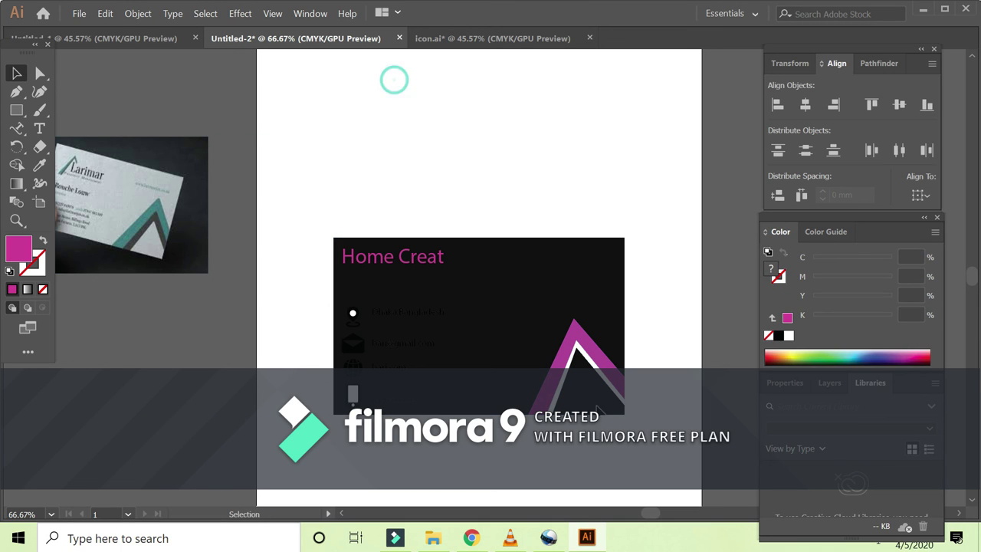
{"action": "left_click", "coordinate": [521, 368]}
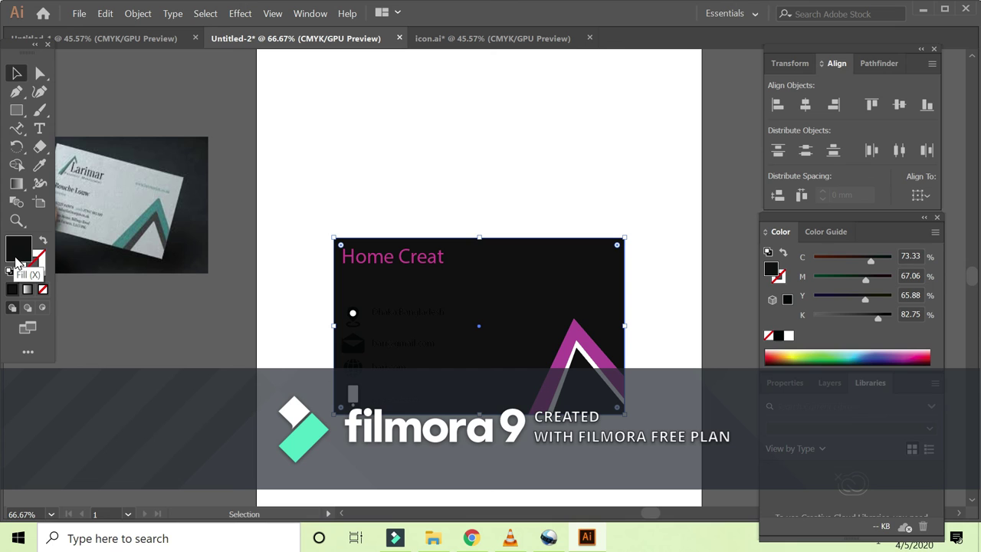
{"action": "double_click", "coordinate": [15, 261]}
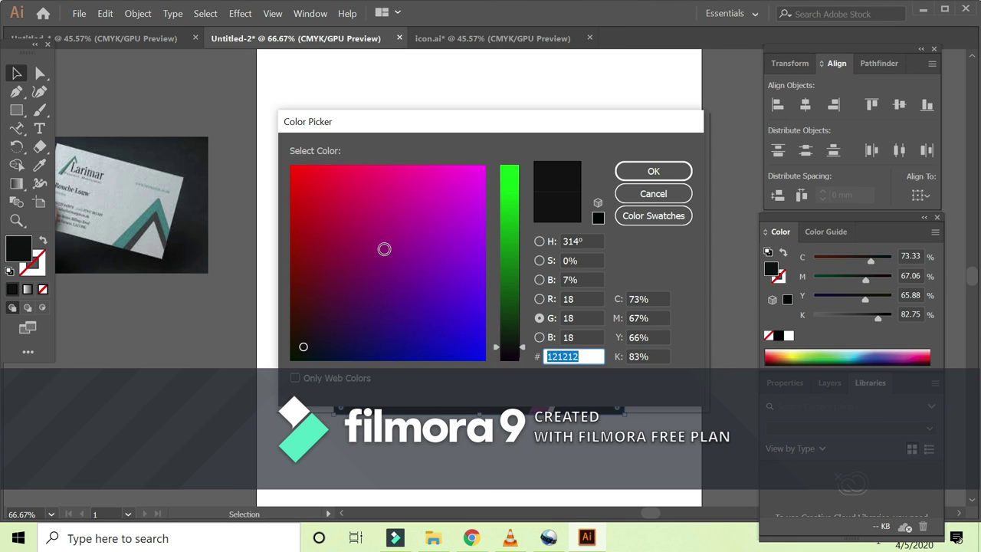
{"action": "left_click", "coordinate": [385, 278]}
{"action": "left_click", "coordinate": [399, 327]}
{"action": "left_click", "coordinate": [465, 324]}
{"action": "left_click", "coordinate": [460, 345]}
{"action": "left_click", "coordinate": [653, 171]}
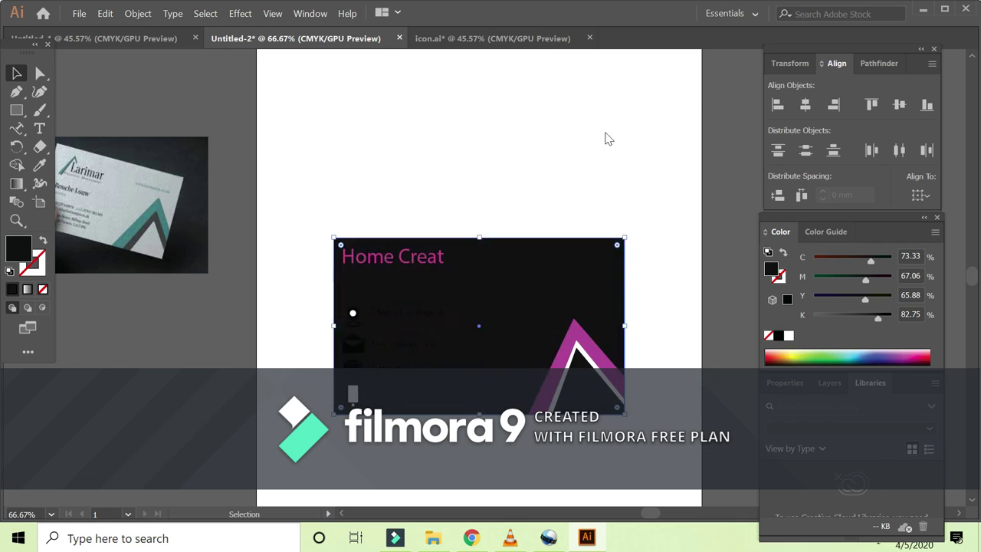
{"action": "left_click", "coordinate": [549, 103]}
{"action": "scroll", "coordinate": [540, 167], "scroll_direction": "down", "scroll_amount": 1}
{"action": "scroll", "coordinate": [546, 162], "scroll_direction": "down", "scroll_amount": 1}
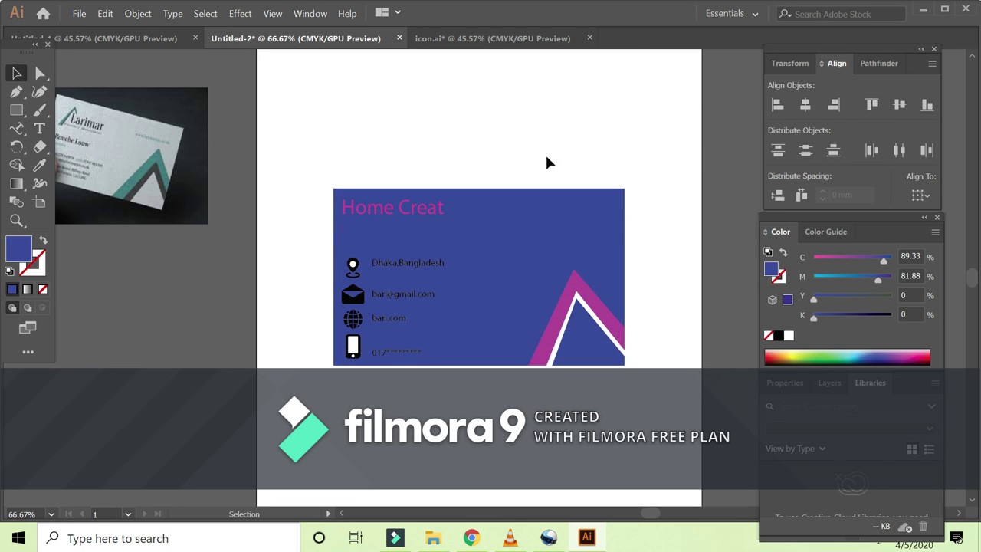
{"action": "scroll", "coordinate": [546, 162], "scroll_direction": "down", "scroll_amount": 1}
{"action": "scroll", "coordinate": [405, 173], "scroll_direction": "down", "scroll_amount": 1}
{"action": "scroll", "coordinate": [410, 146], "scroll_direction": "up", "scroll_amount": 1}
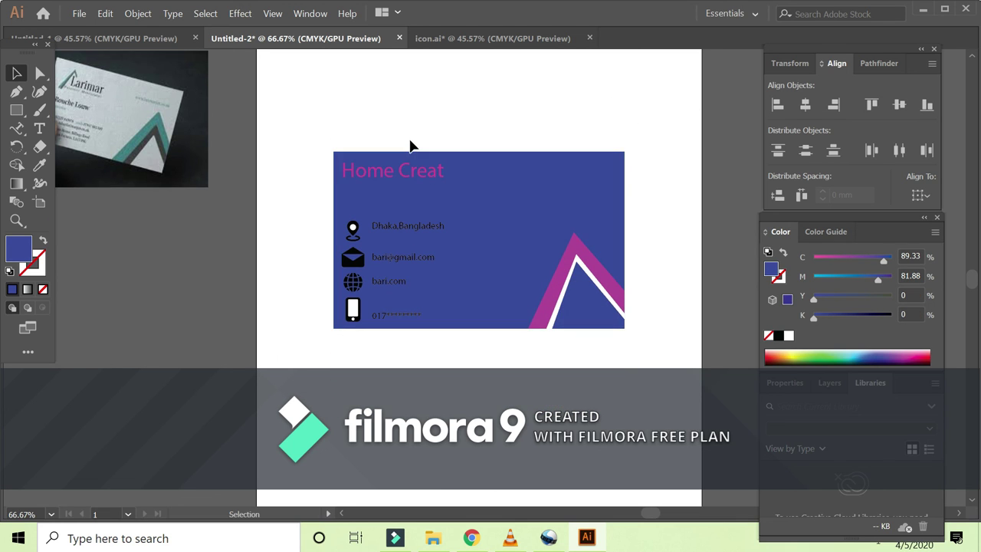
{"action": "scroll", "coordinate": [410, 145], "scroll_direction": "up", "scroll_amount": 1}
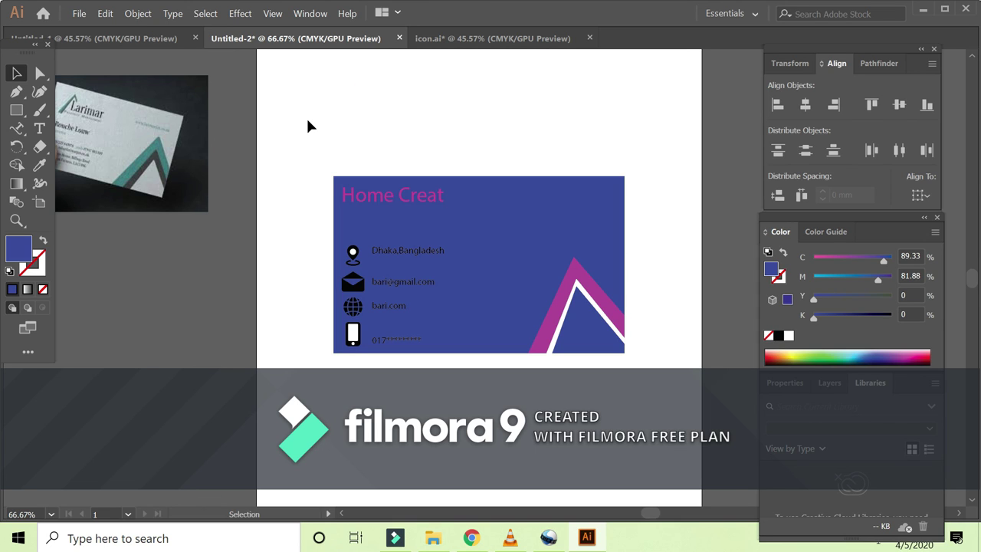
Step: Group all the card's objects and delete the reference photo
{"action": "left_click_drag", "start_coordinate": [307, 125], "coordinate": [592, 344]}
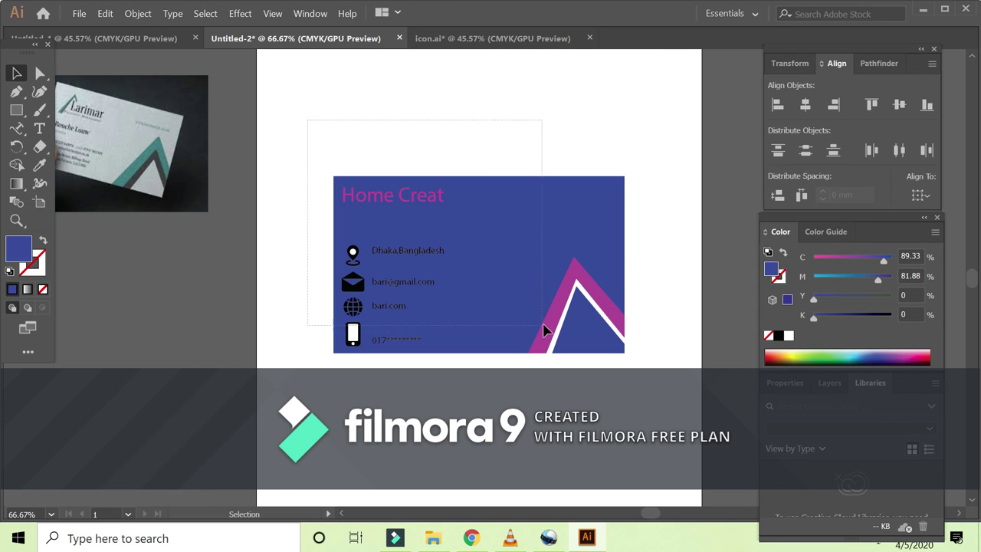
{"action": "right_click", "coordinate": [523, 299]}
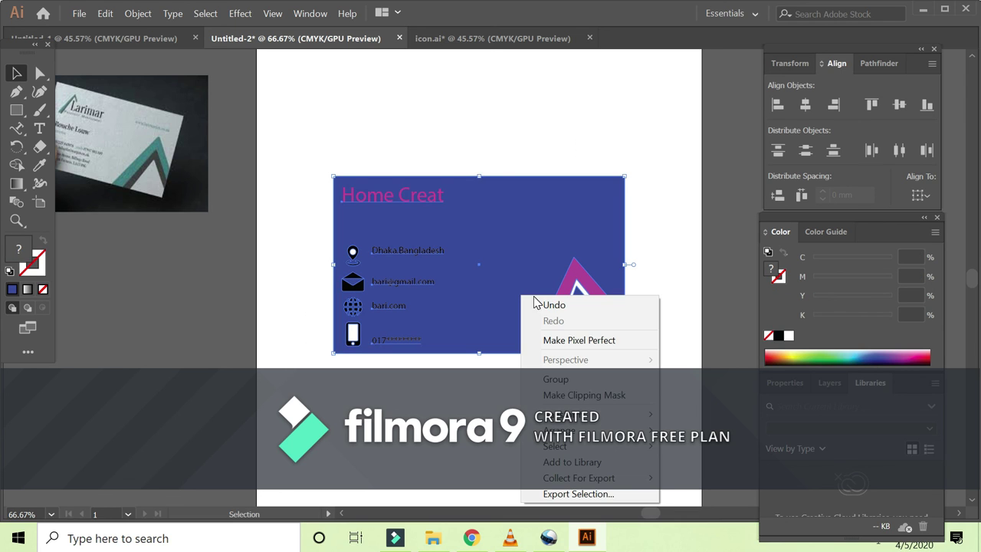
{"action": "left_click", "coordinate": [566, 380]}
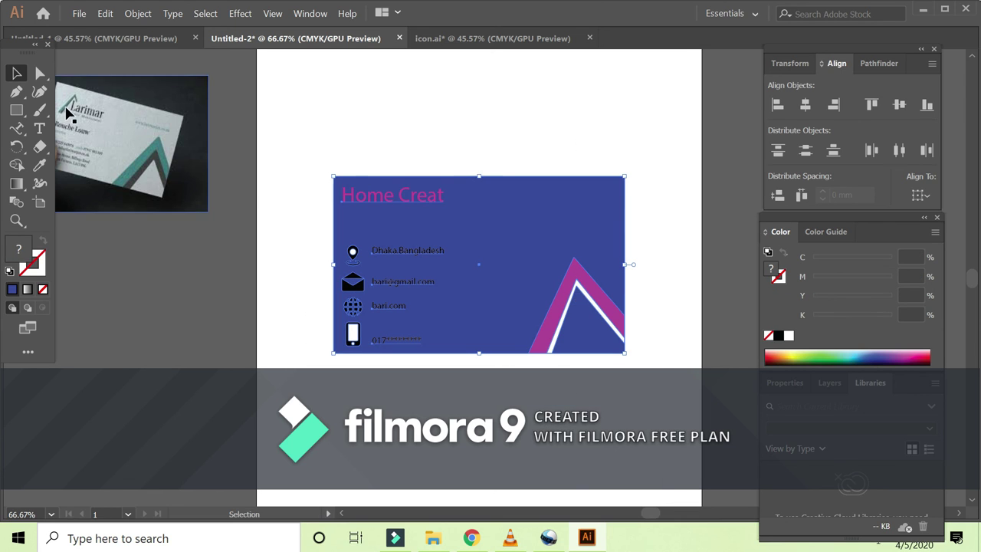
{"action": "left_click", "coordinate": [112, 133]}
{"action": "key", "text": "Delete"}
Step: Move the grouped card up and left on the artboard, then select all artwork
{"action": "left_click", "coordinate": [422, 193]}
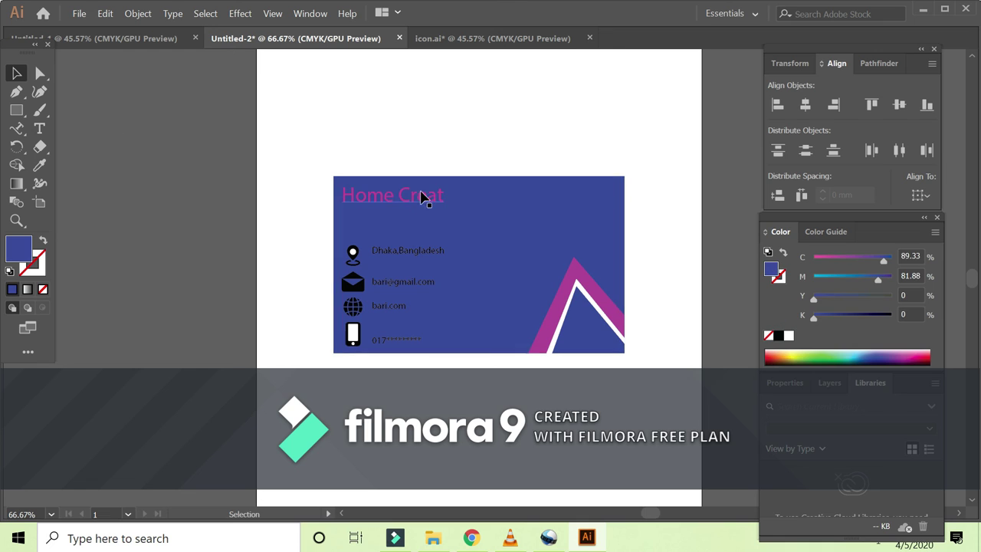
{"action": "left_click_drag", "start_coordinate": [427, 244], "coordinate": [421, 210]}
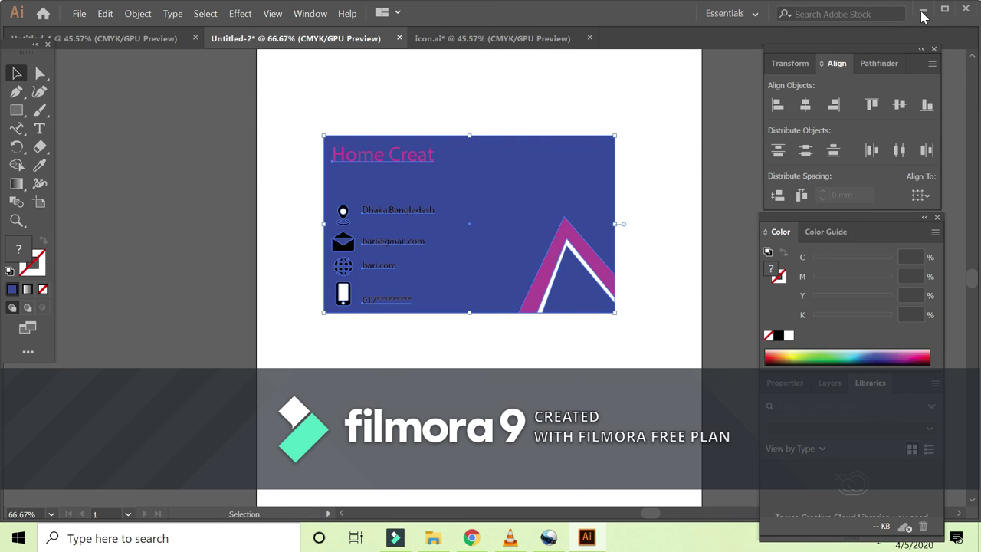
{"action": "left_click", "coordinate": [922, 9]}
{"action": "left_click", "coordinate": [894, 12]}
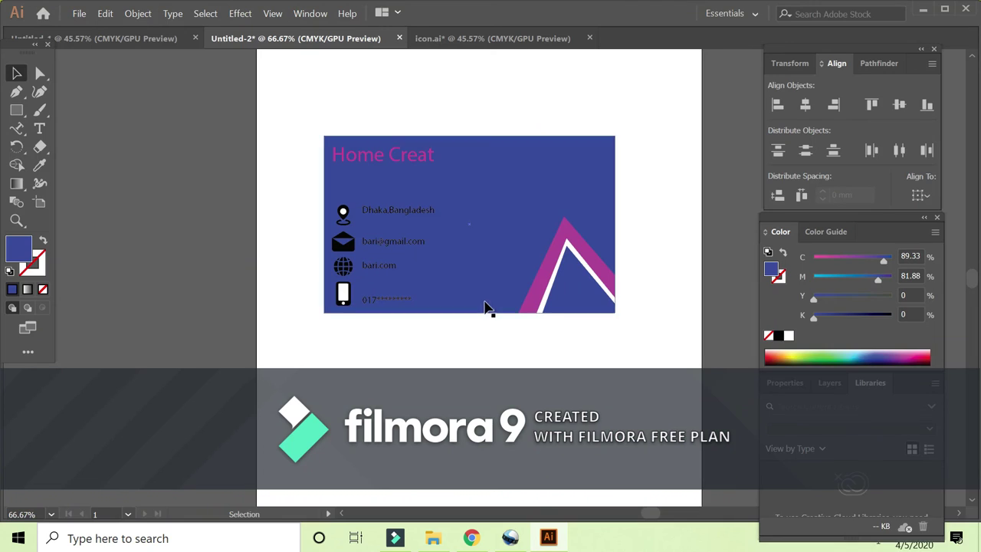
{"action": "key", "text": "ctrl+a"}
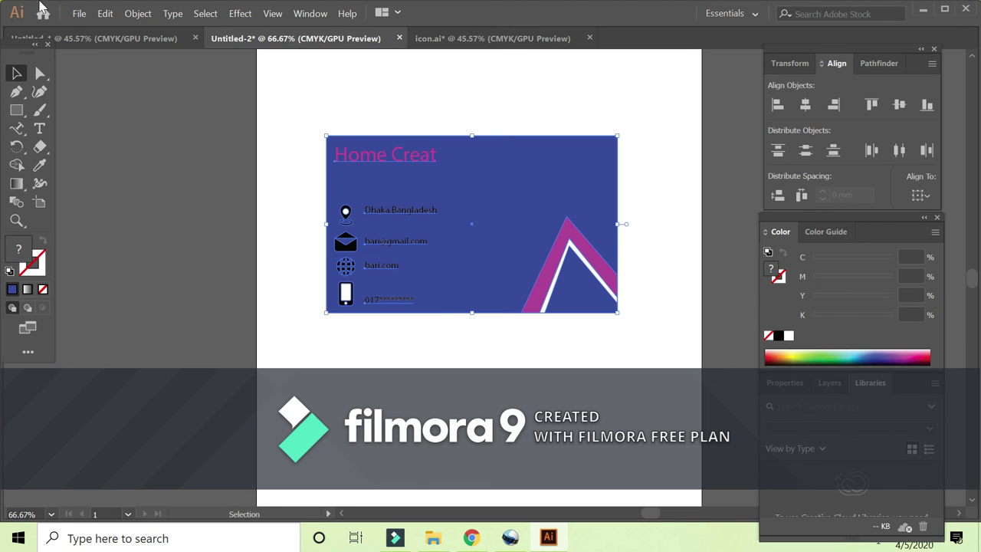
Step: Save the card as Untitled-2.ai with the default Illustrator options
{"action": "left_click", "coordinate": [79, 13]}
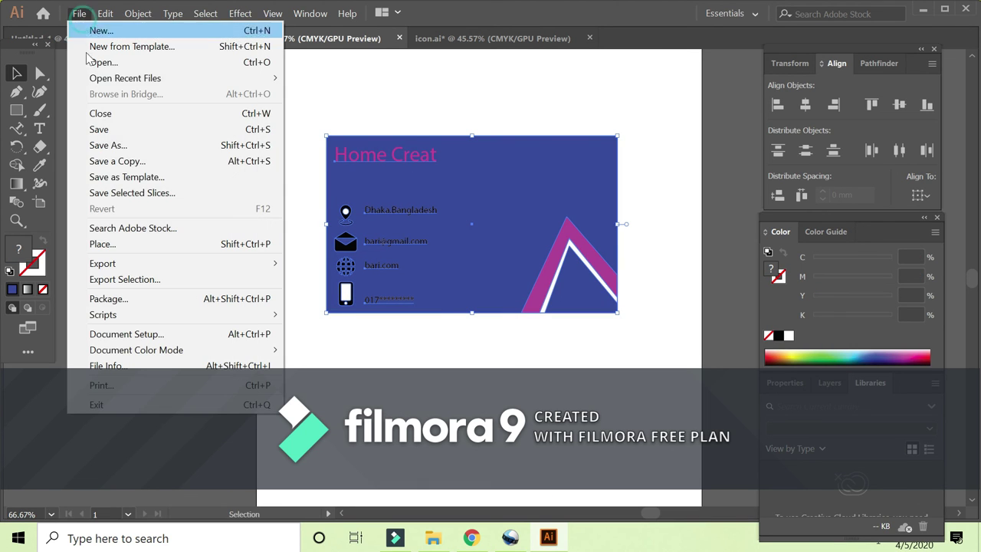
{"action": "left_click", "coordinate": [128, 145]}
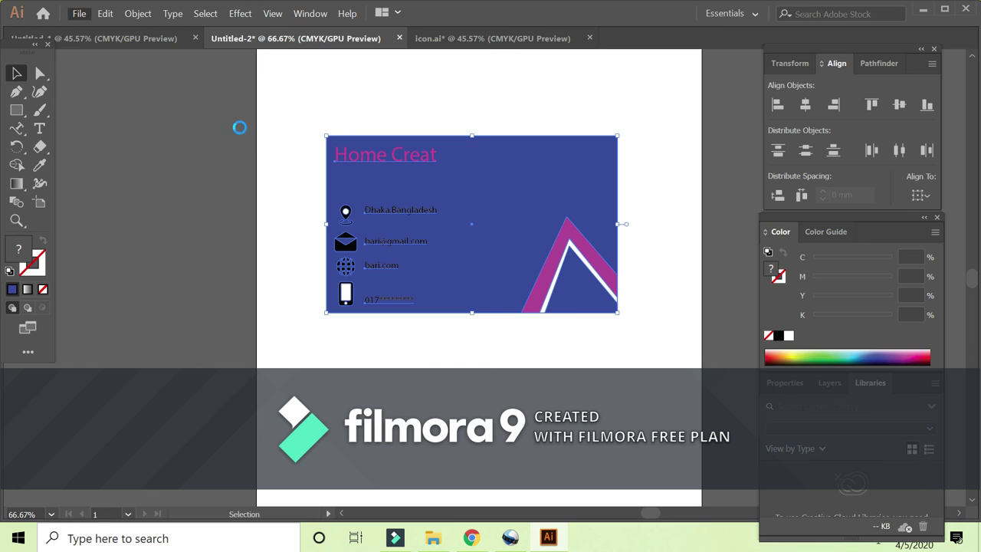
{"action": "left_click", "coordinate": [379, 423]}
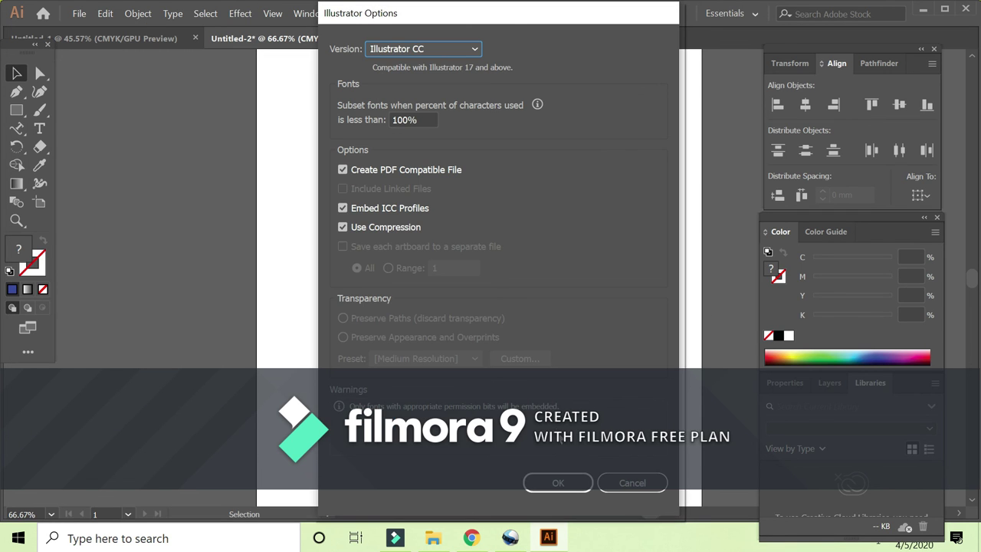
{"action": "left_click", "coordinate": [573, 484]}
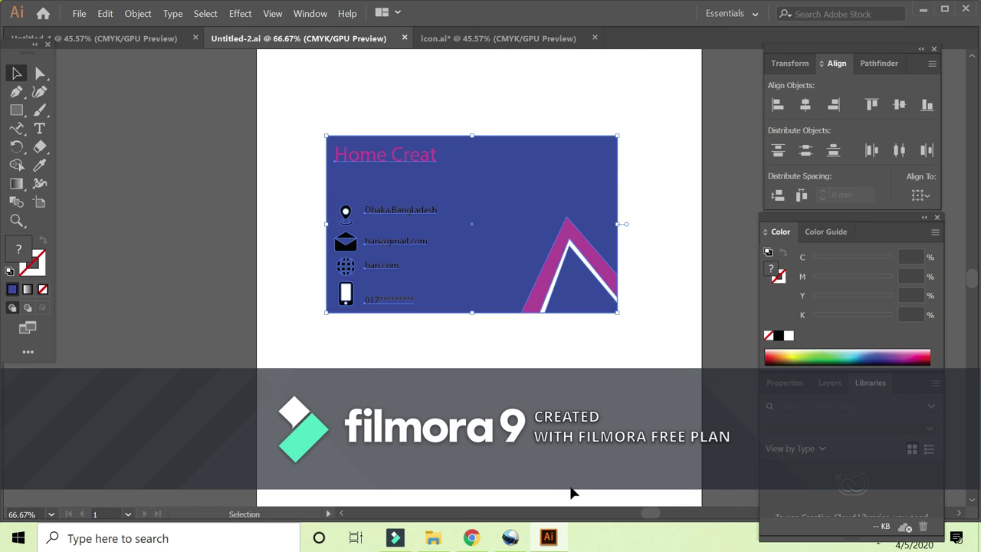
{"action": "left_click", "coordinate": [920, 9]}
{"action": "right_click", "coordinate": [479, 85]}
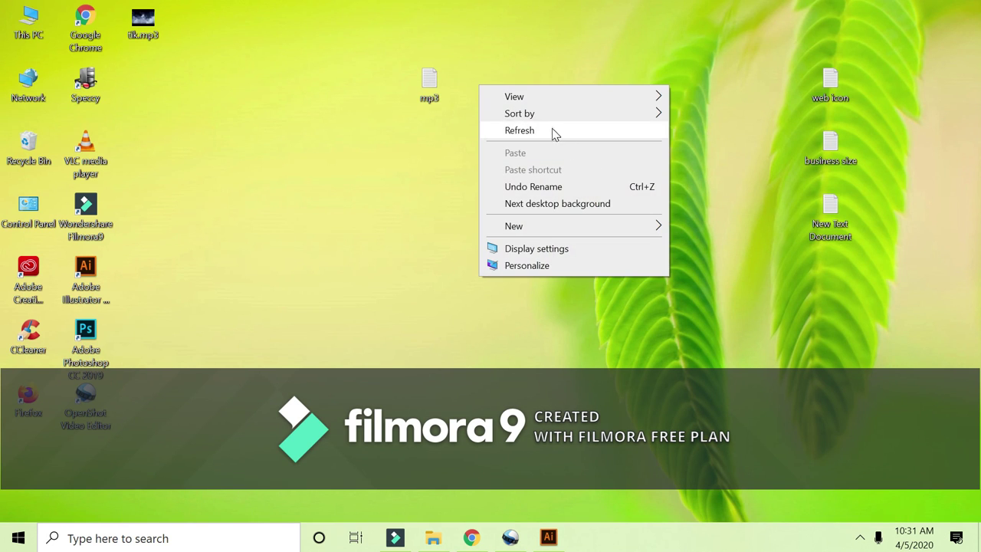
{"action": "left_click", "coordinate": [553, 128]}
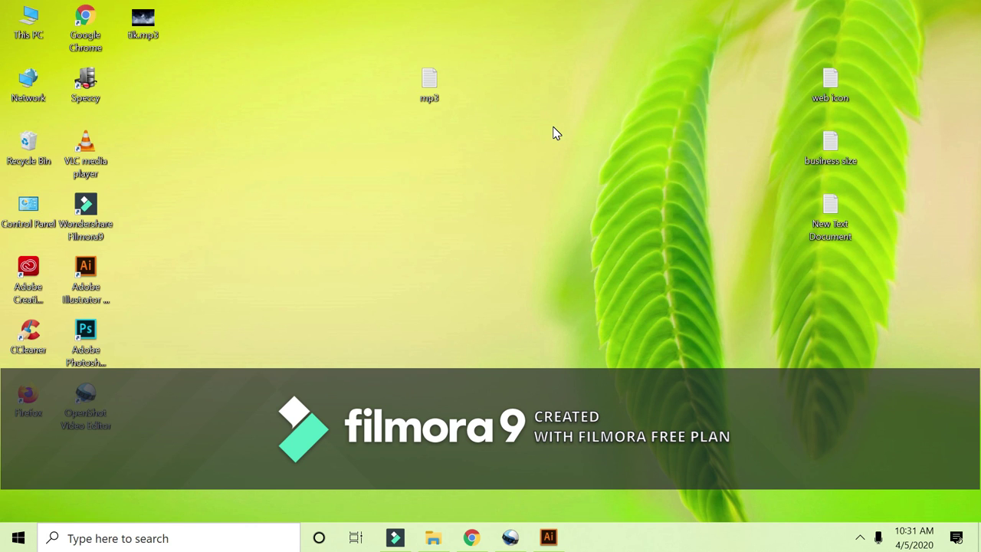